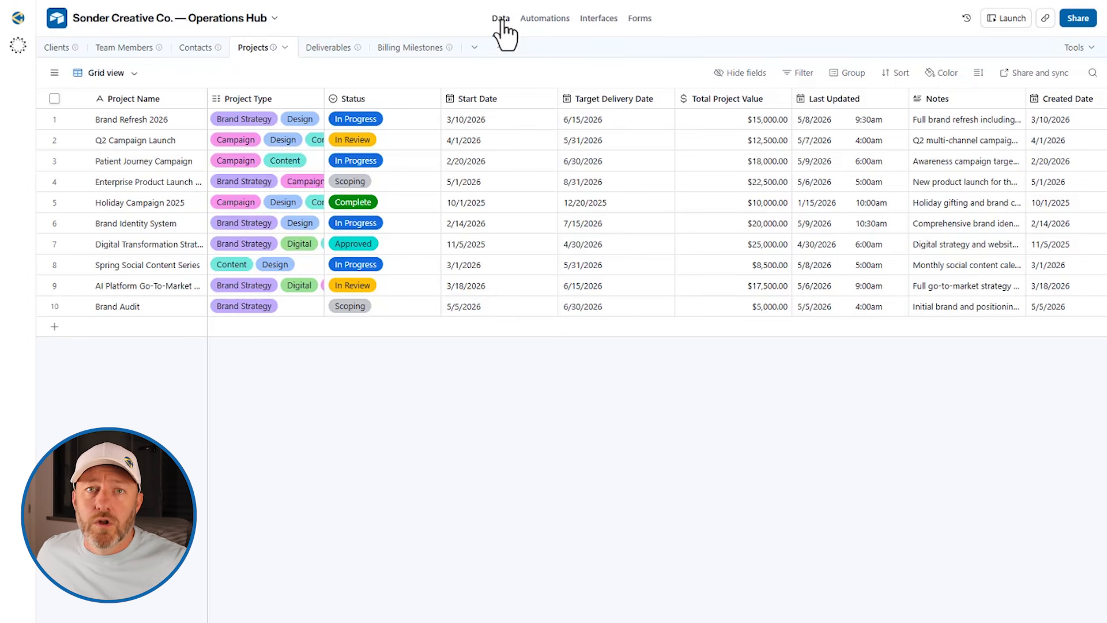
Browse the Clients and Projects tables, ending on the Deliverables table with its 10 deliverables
{"action": "left_click", "coordinate": [56, 48]}
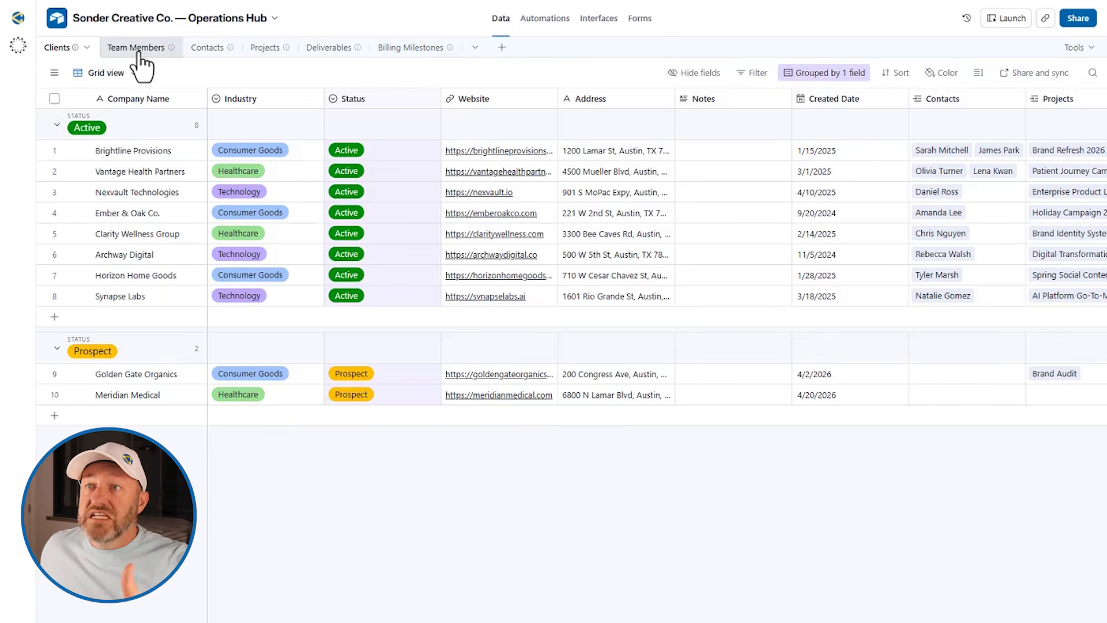
{"action": "left_click", "coordinate": [268, 49]}
{"action": "left_click", "coordinate": [326, 49]}
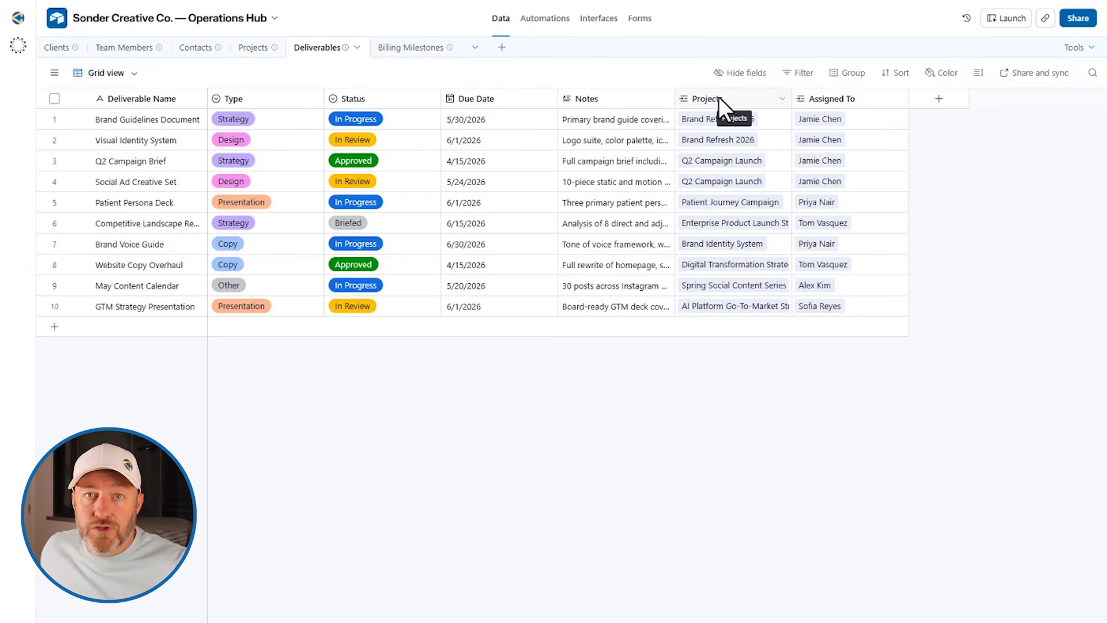
{"action": "double_click", "coordinate": [836, 95]}
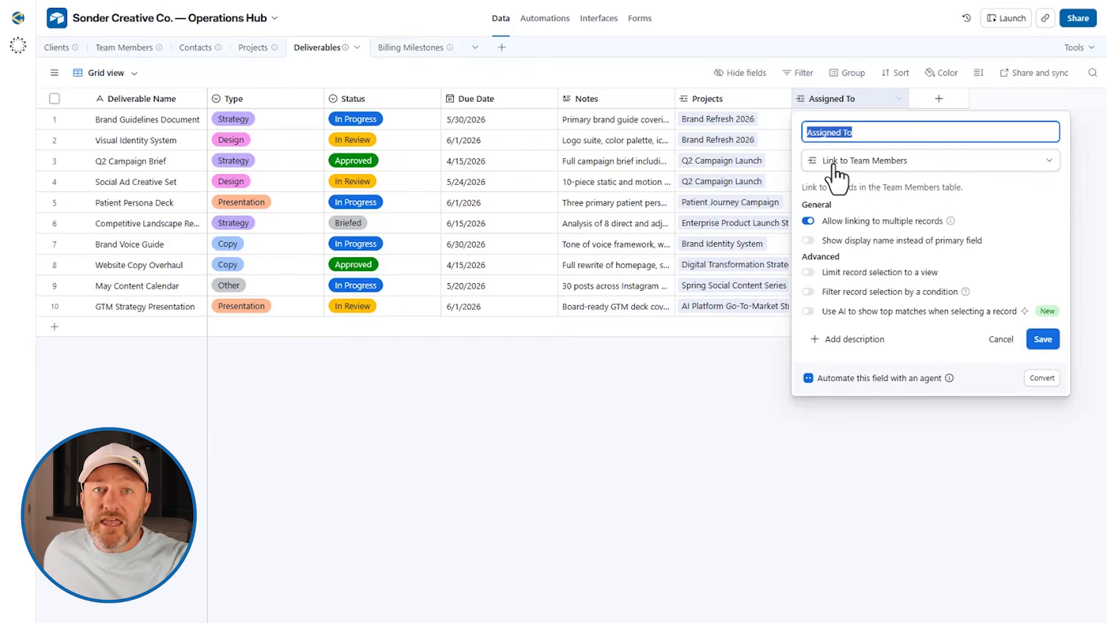
{"action": "left_click", "coordinate": [667, 420]}
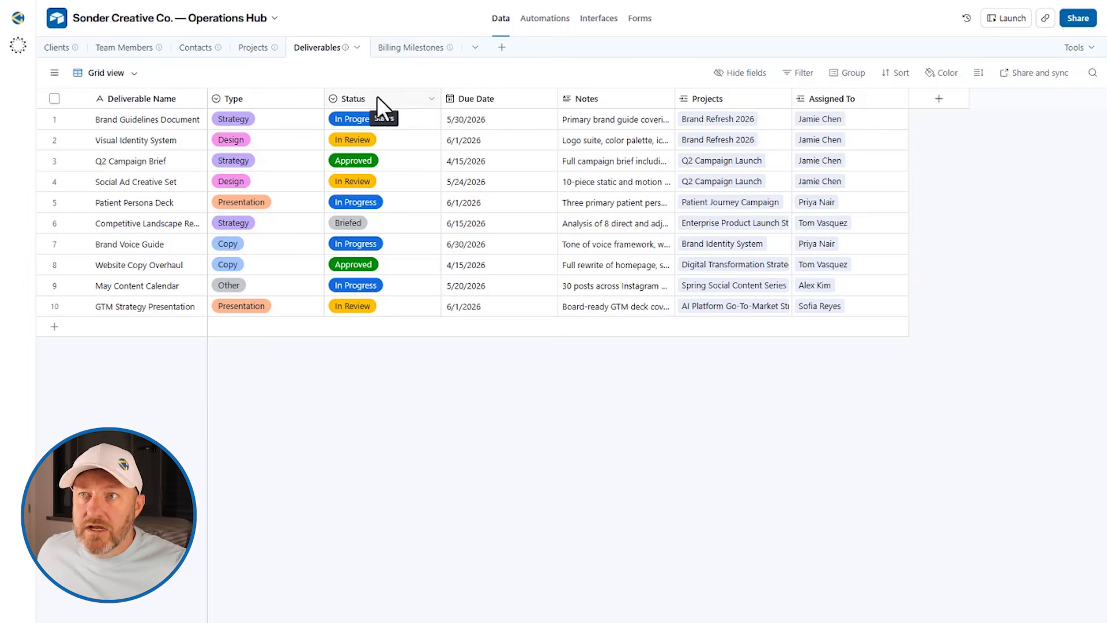
{"action": "left_click", "coordinate": [265, 115]}
{"action": "left_click", "coordinate": [266, 123]}
{"action": "scroll", "coordinate": [277, 277], "scroll_direction": "down", "scroll_amount": 2}
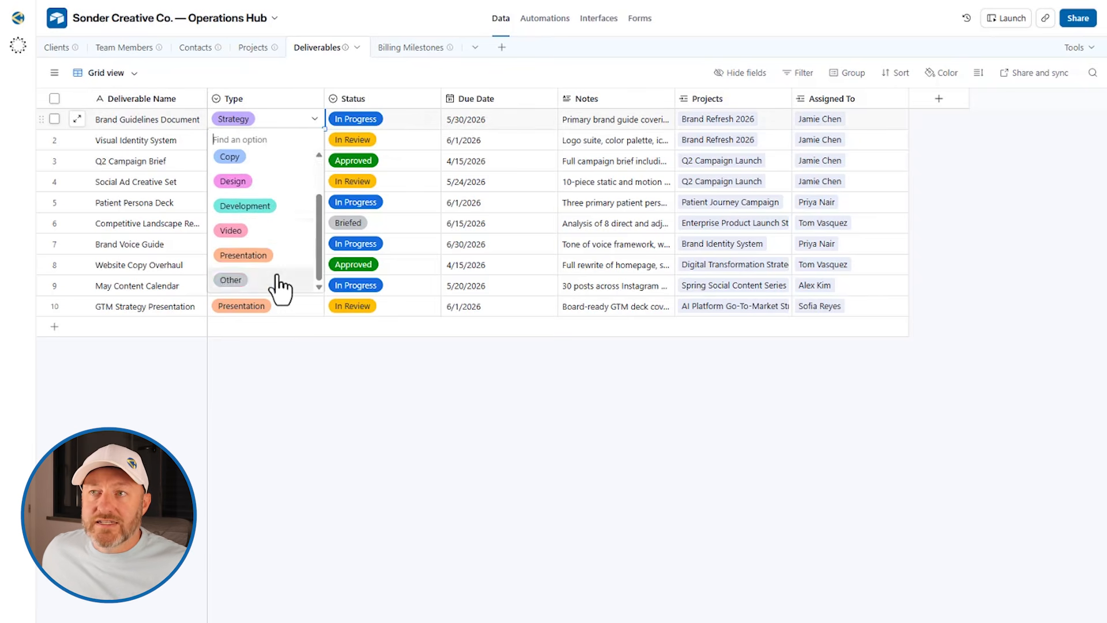
{"action": "scroll", "coordinate": [275, 272], "scroll_direction": "up", "scroll_amount": 2}
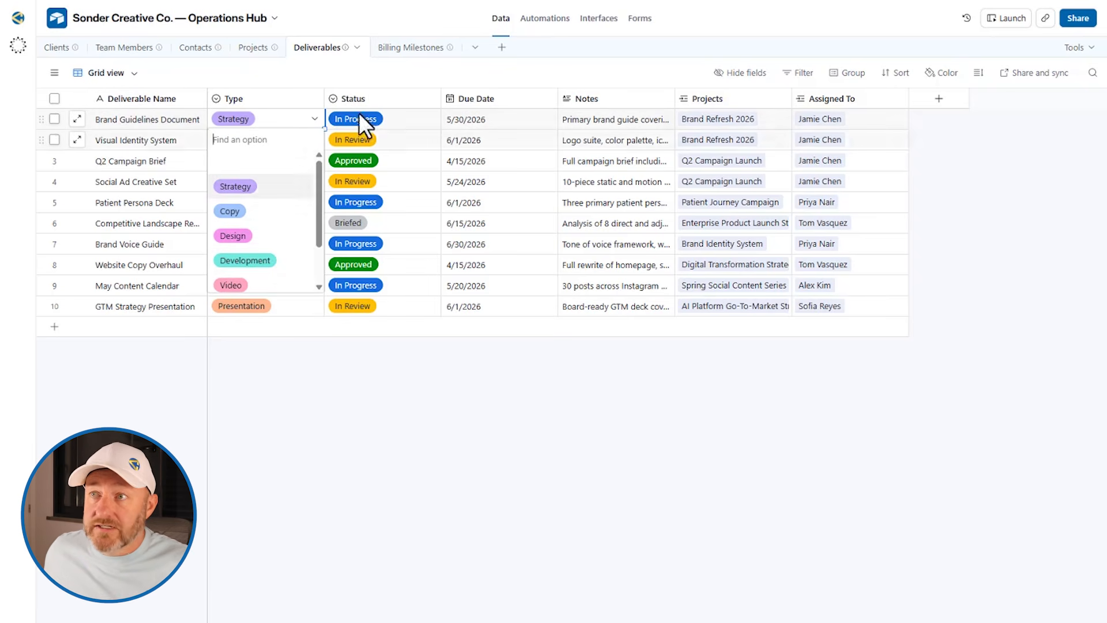
{"action": "left_click", "coordinate": [435, 83]}
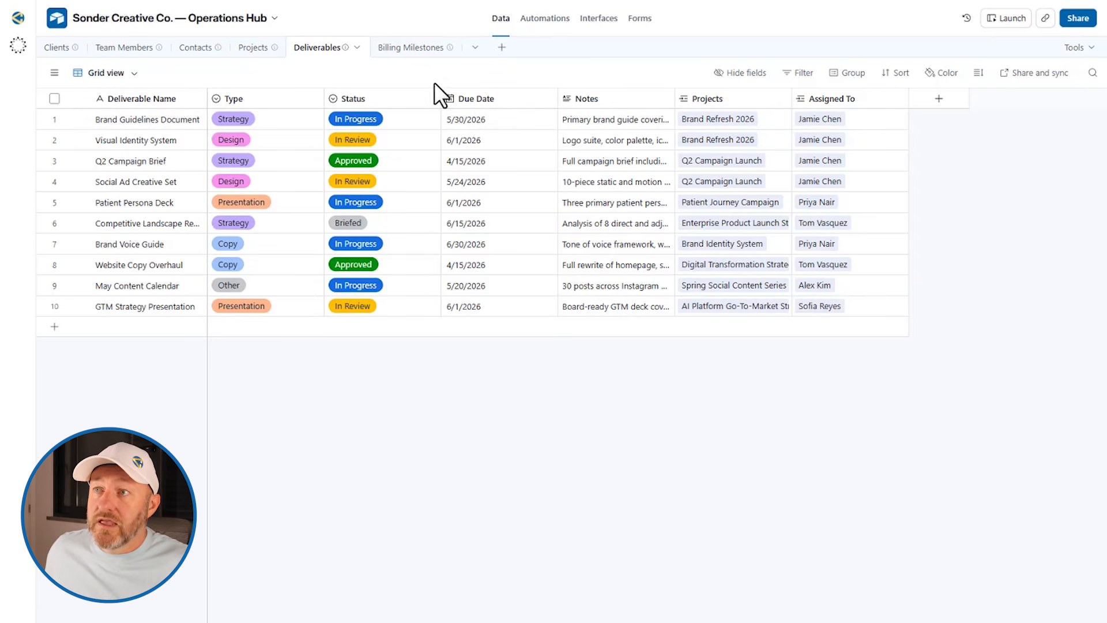
{"action": "left_click", "coordinate": [610, 120]}
{"action": "left_click", "coordinate": [669, 117]}
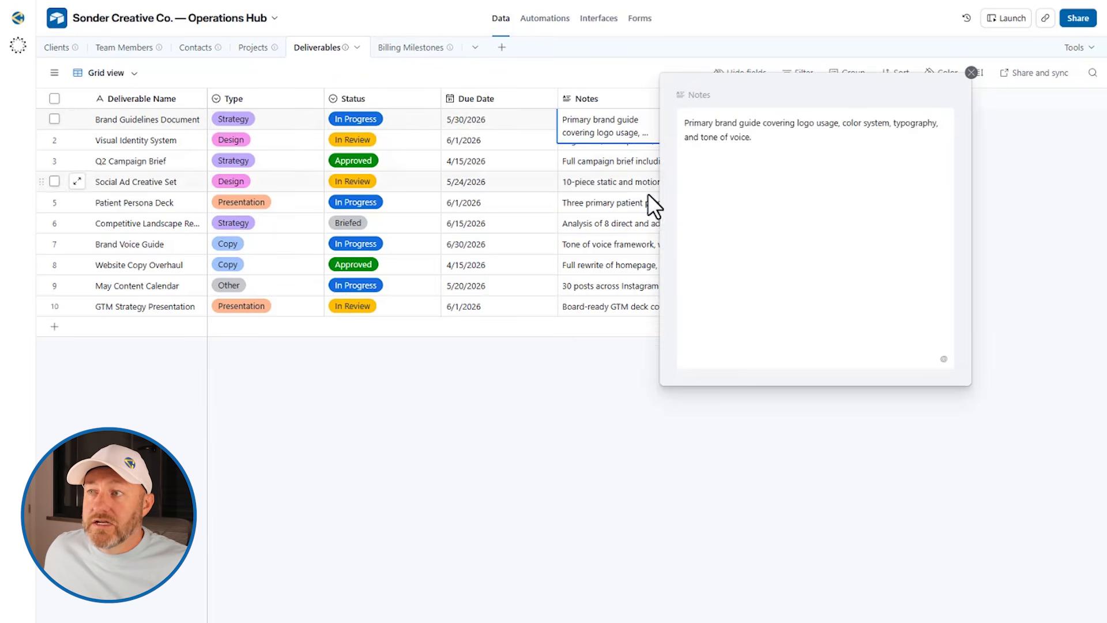
{"action": "left_click", "coordinate": [772, 143]}
{"action": "key", "text": "Return"}
{"action": "key", "text": "Return"}
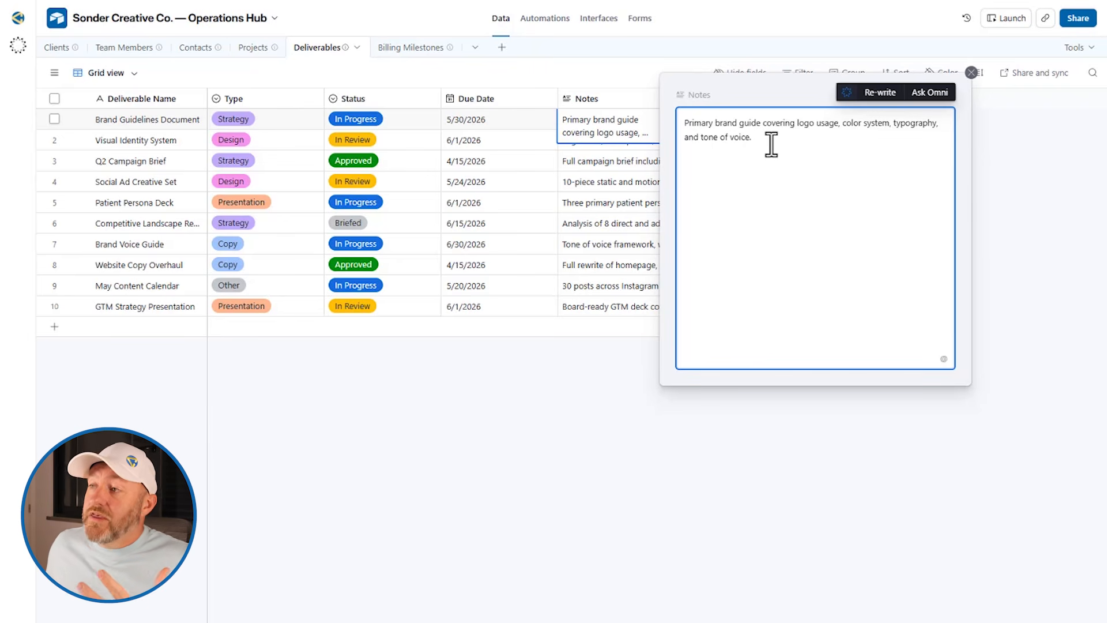
{"action": "left_click", "coordinate": [1020, 182]}
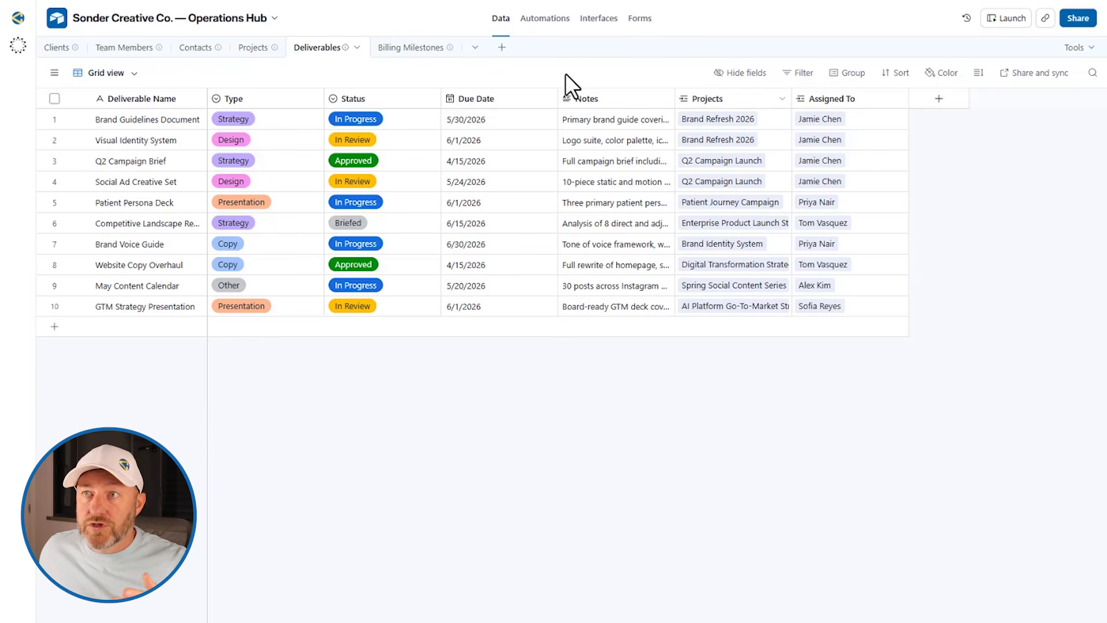
Scroll through the Projects table's linked columns, then go to the base's Forms section
{"action": "left_click", "coordinate": [252, 49]}
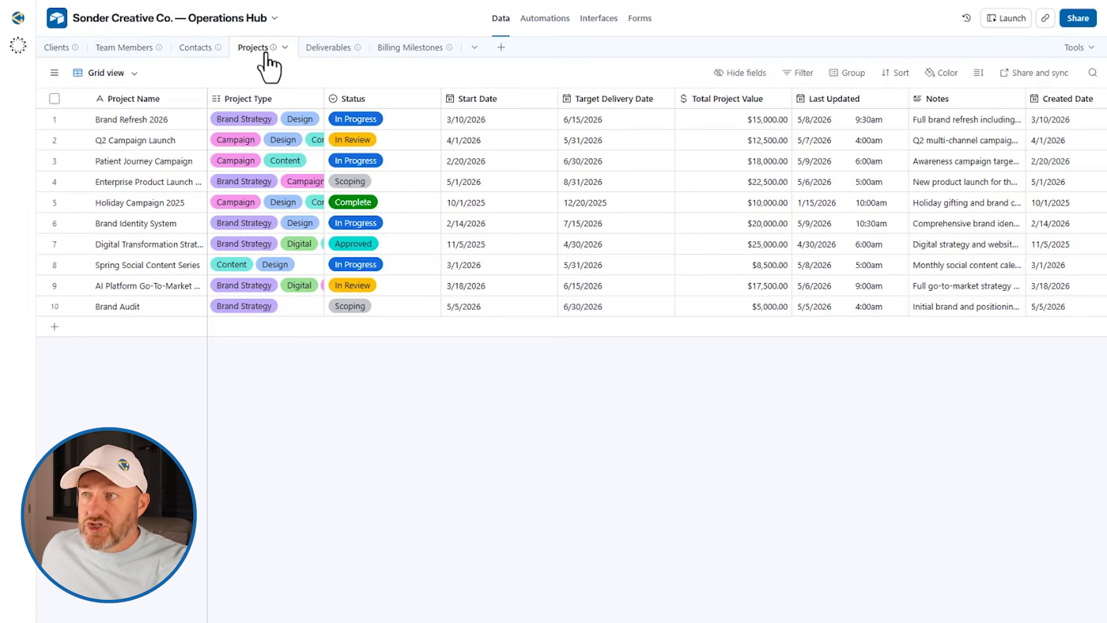
{"action": "scroll", "coordinate": [643, 184], "scroll_direction": "right", "scroll_amount": 10}
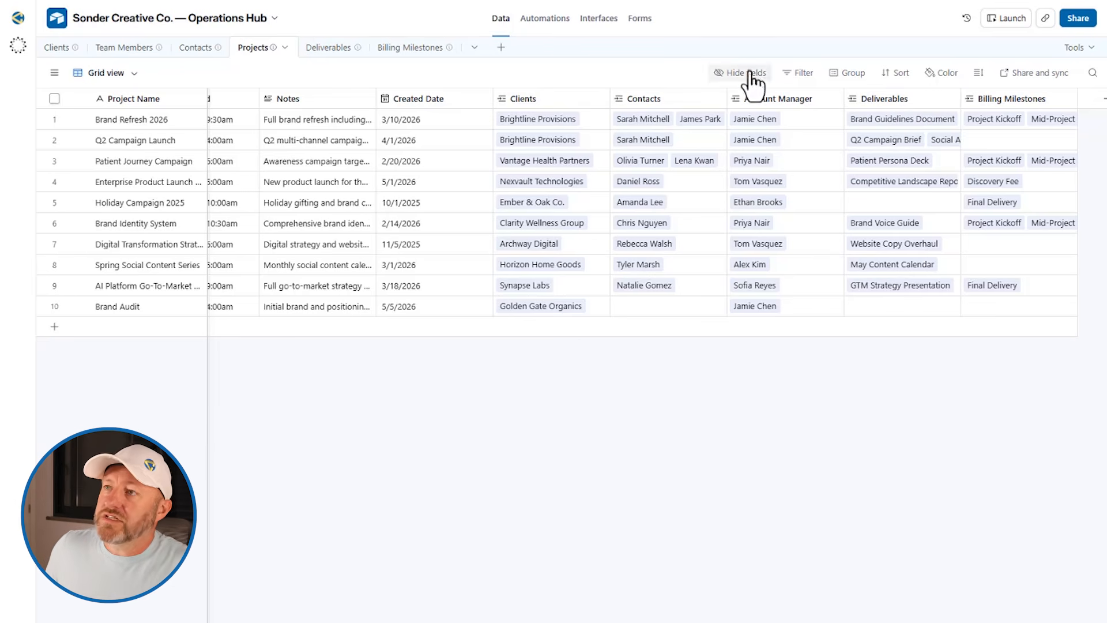
{"action": "left_click", "coordinate": [641, 18]}
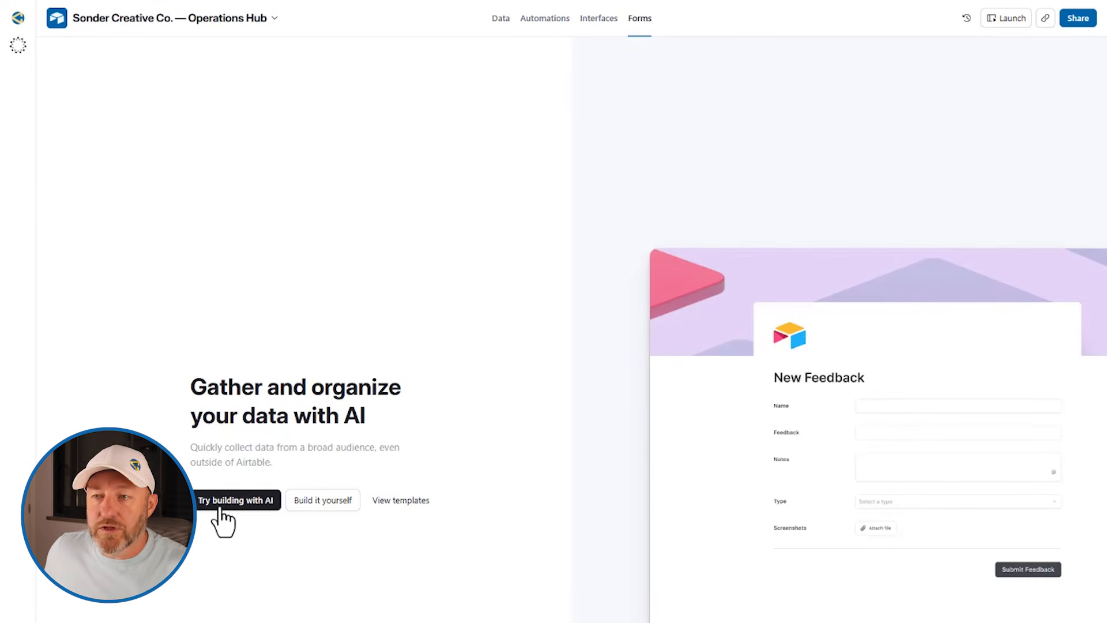
Create a from-scratch form named New Projects that sends responses to the Projects table
{"action": "left_click", "coordinate": [293, 510]}
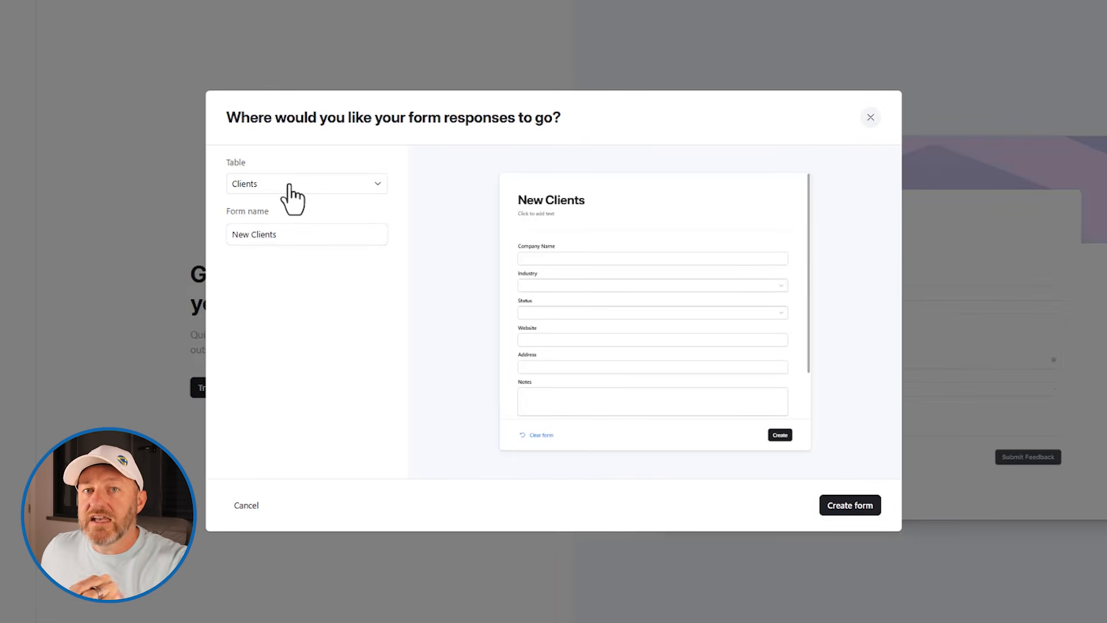
{"action": "left_click", "coordinate": [290, 186]}
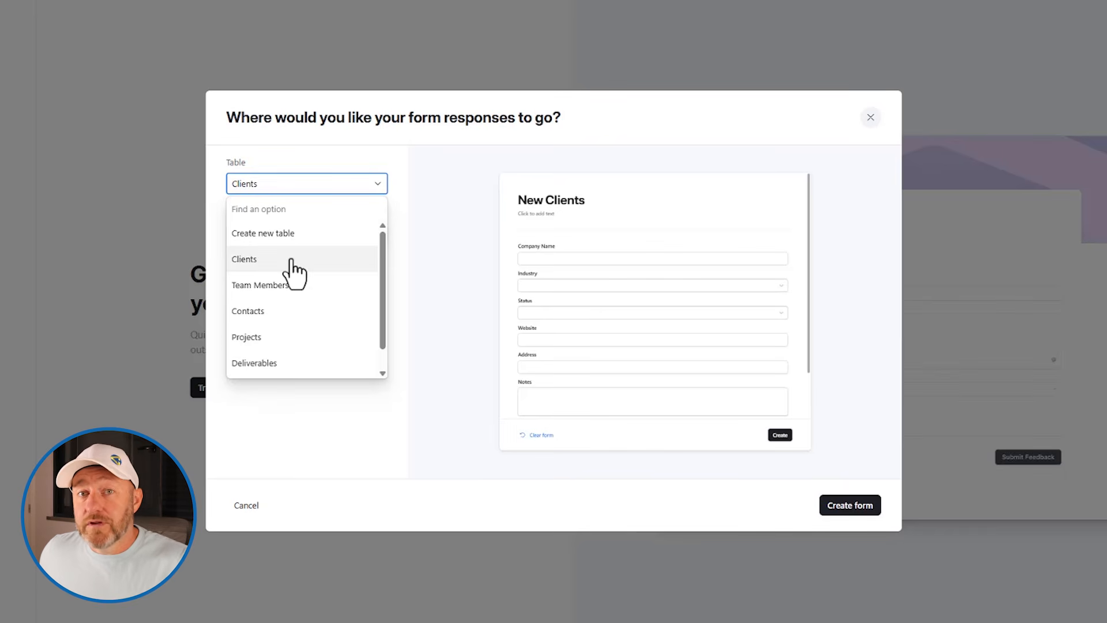
{"action": "left_click", "coordinate": [330, 346]}
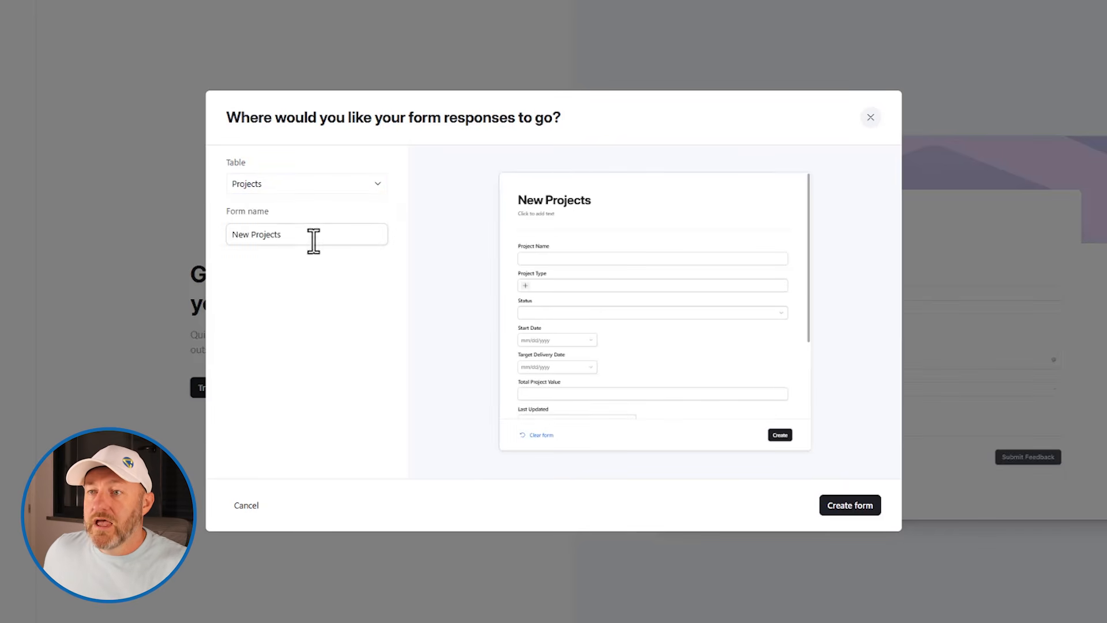
{"action": "left_click_drag", "start_coordinate": [316, 244], "coordinate": [220, 234]}
{"action": "left_click", "coordinate": [330, 326]}
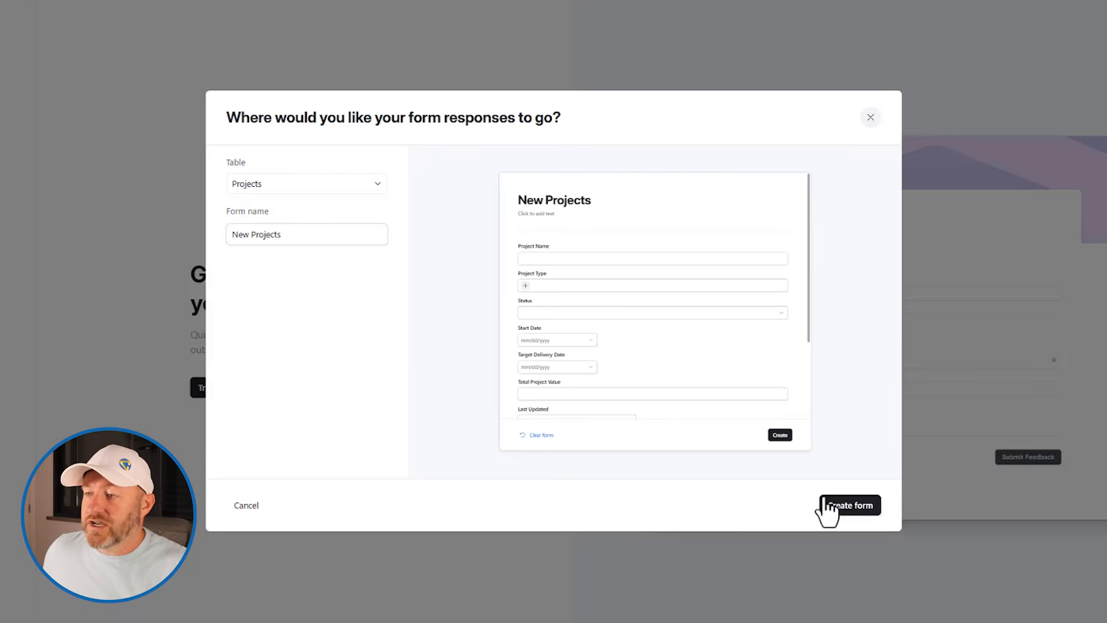
{"action": "left_click", "coordinate": [847, 507]}
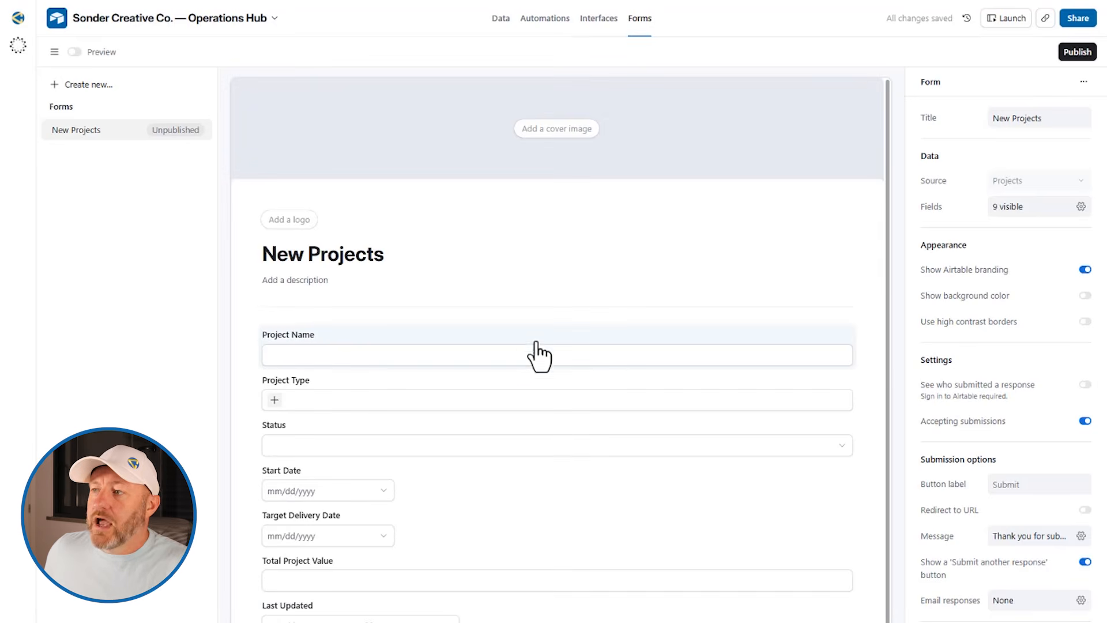
Add Clients to the form, leaving Contacts, Account Manager, Deliverables and Billing Milestones hidden
{"action": "left_click", "coordinate": [867, 380]}
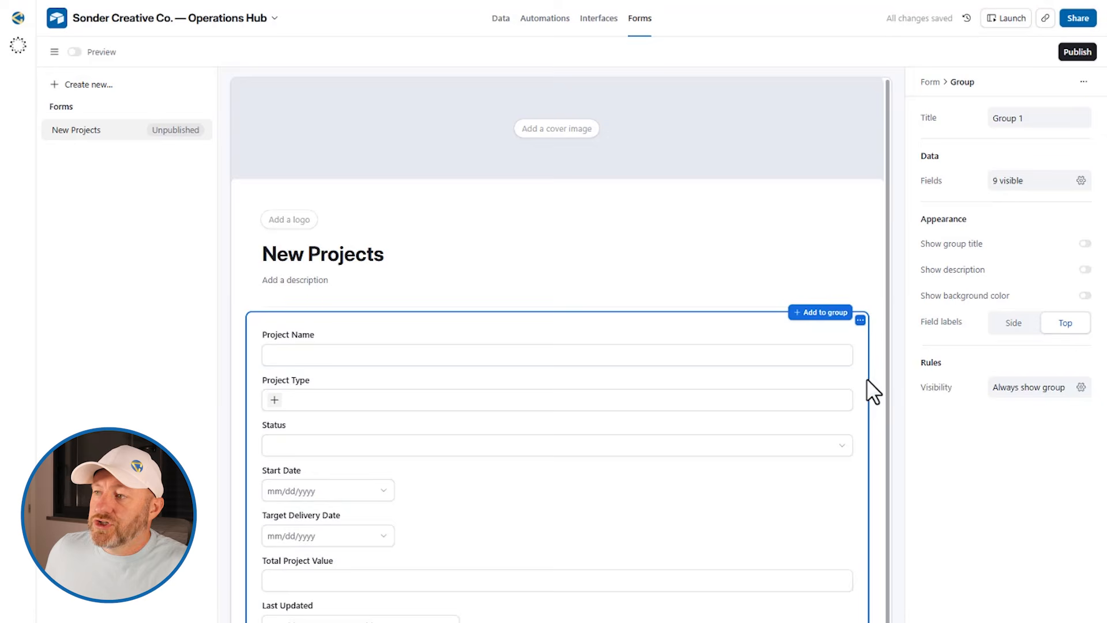
{"action": "left_click", "coordinate": [1018, 188]}
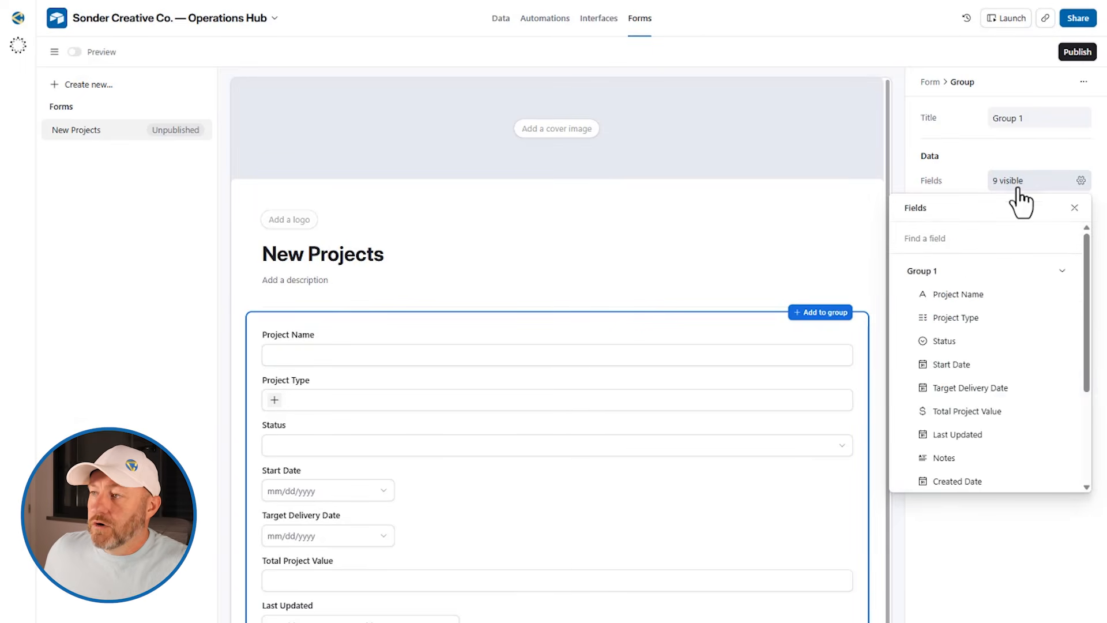
{"action": "scroll", "coordinate": [1013, 353], "scroll_direction": "down", "scroll_amount": 5}
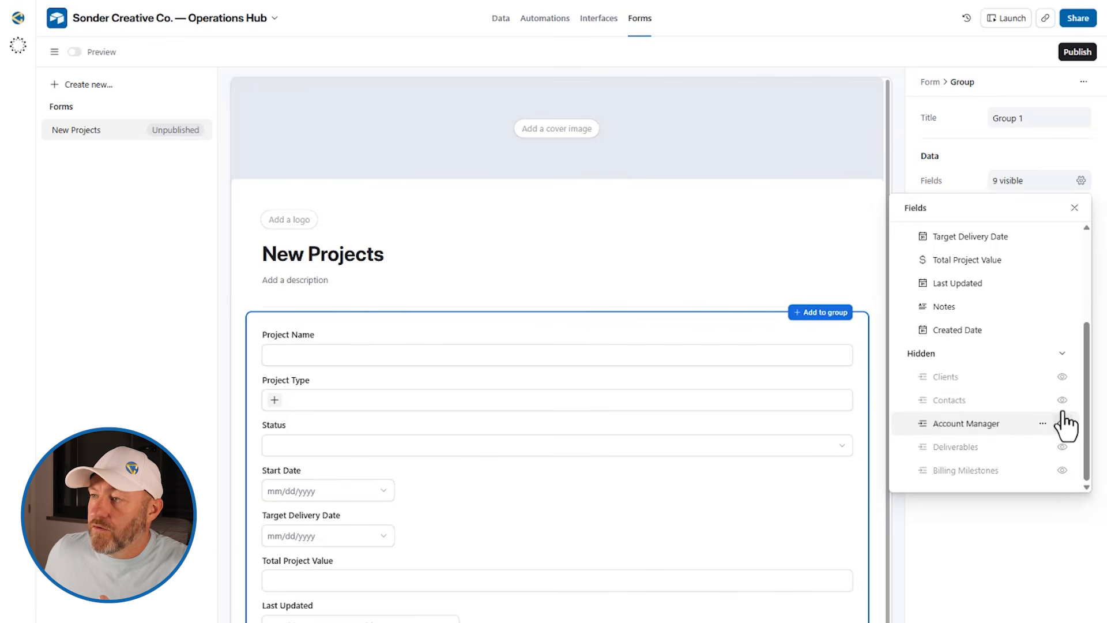
{"action": "scroll", "coordinate": [1064, 372], "scroll_direction": "up", "scroll_amount": 3}
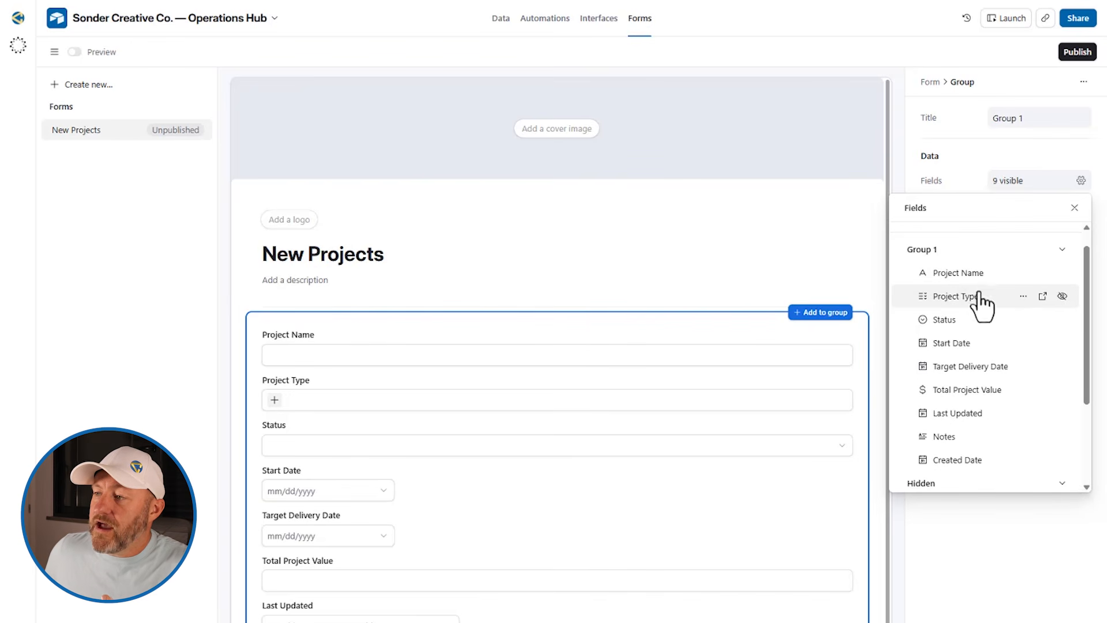
{"action": "scroll", "coordinate": [981, 461], "scroll_direction": "down", "scroll_amount": 3}
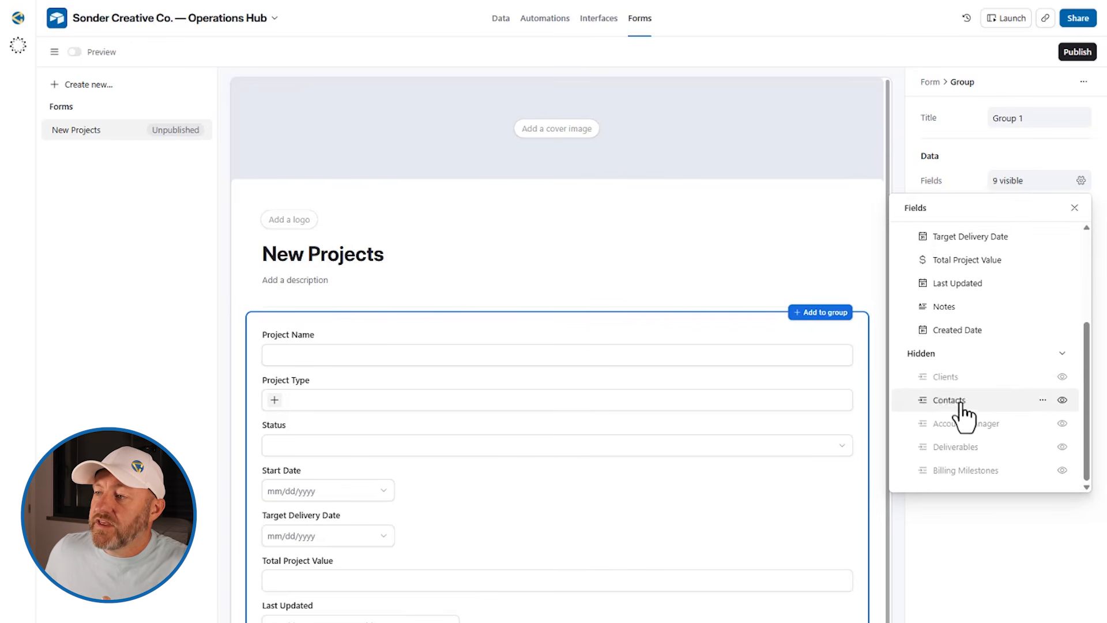
{"action": "left_click", "coordinate": [1063, 378]}
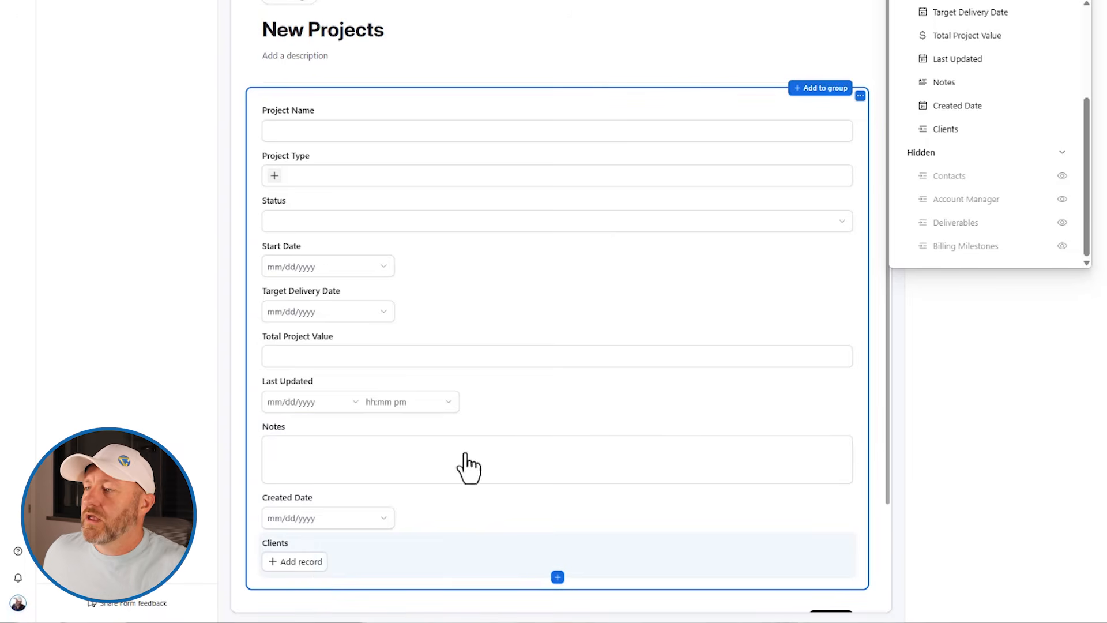
{"action": "mouse_move", "coordinate": [938, 127]}
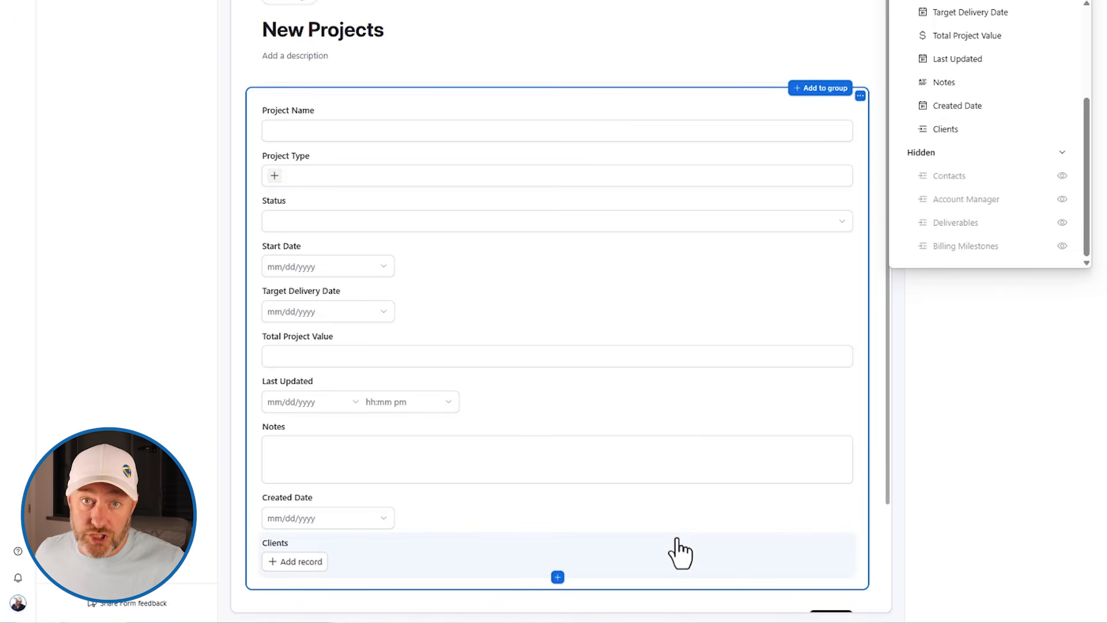
{"action": "left_click", "coordinate": [570, 130]}
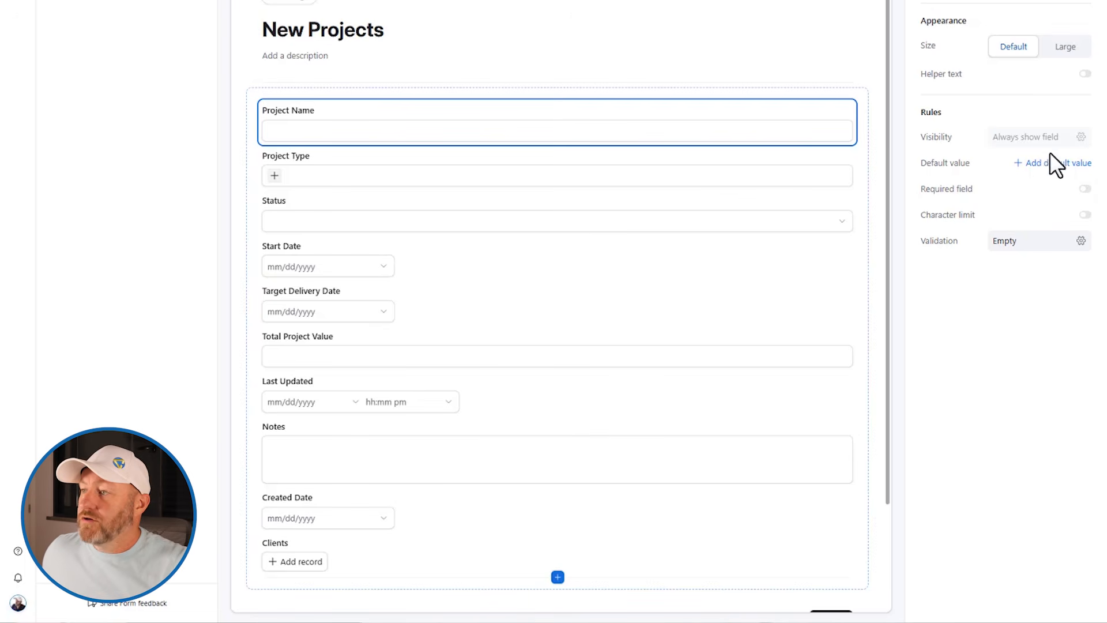
Place Project Type beside Project Name, and put Start Date, Target Delivery Date and Last Updated in one row
{"action": "left_click", "coordinate": [796, 175]}
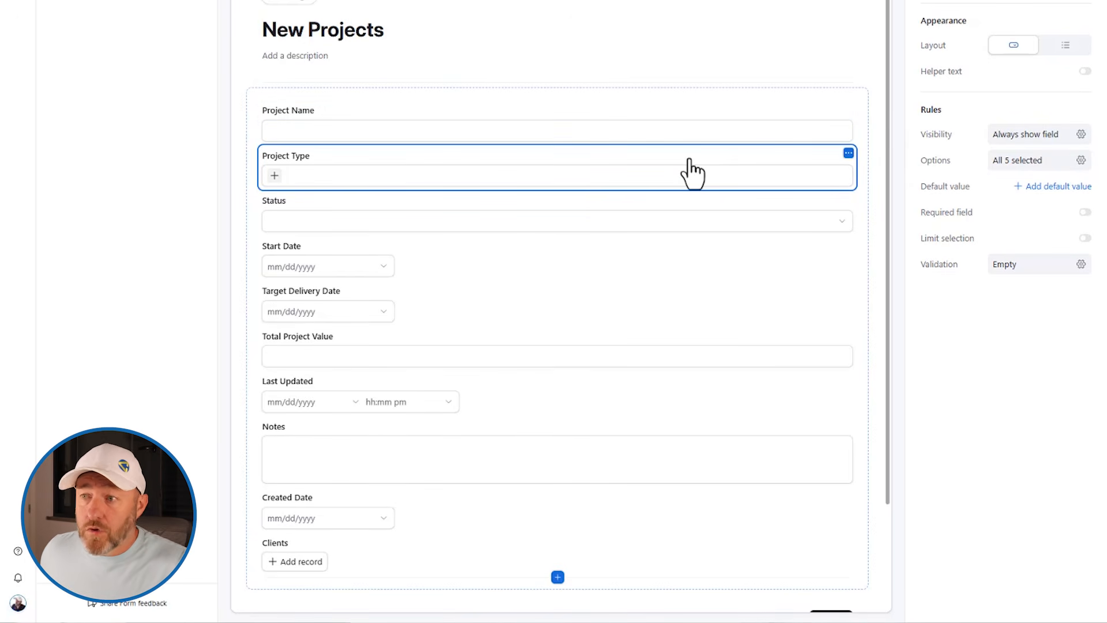
{"action": "left_click_drag", "start_coordinate": [630, 173], "coordinate": [838, 122]}
{"action": "left_click_drag", "start_coordinate": [452, 225], "coordinate": [781, 226]}
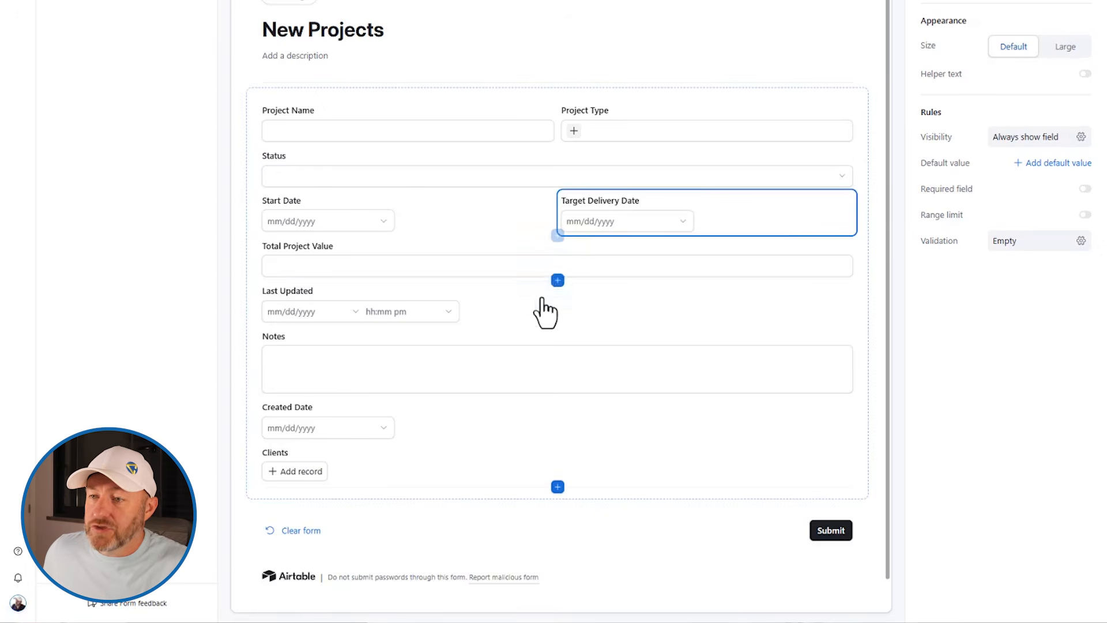
{"action": "left_click_drag", "start_coordinate": [495, 321], "coordinate": [825, 224]}
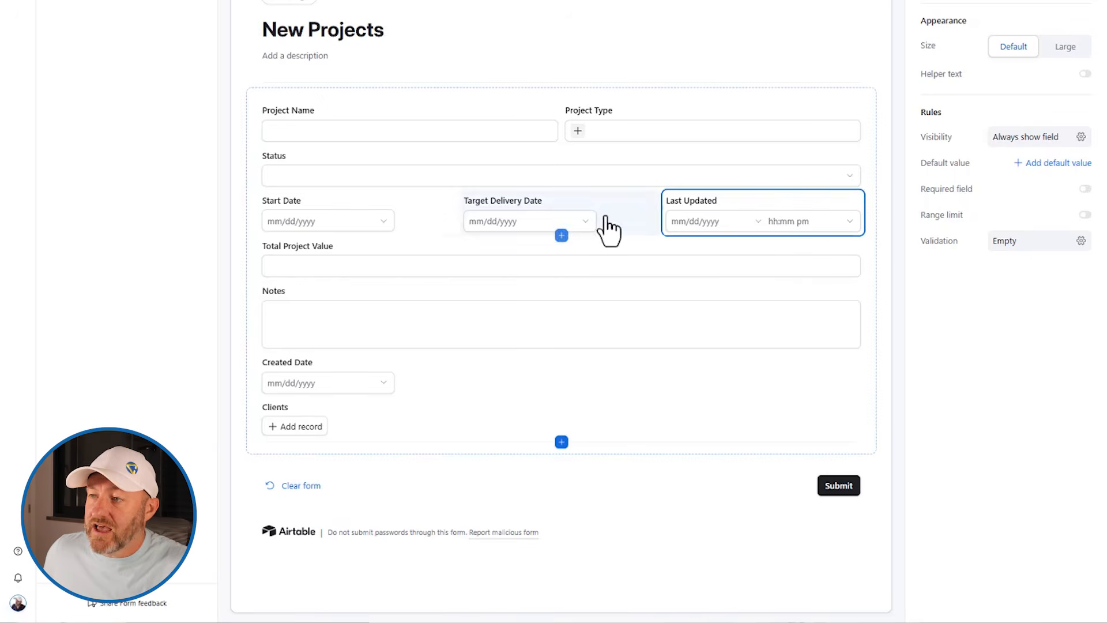
Make Last Updated and Target Delivery Date required fields
{"action": "left_click", "coordinate": [1085, 188]}
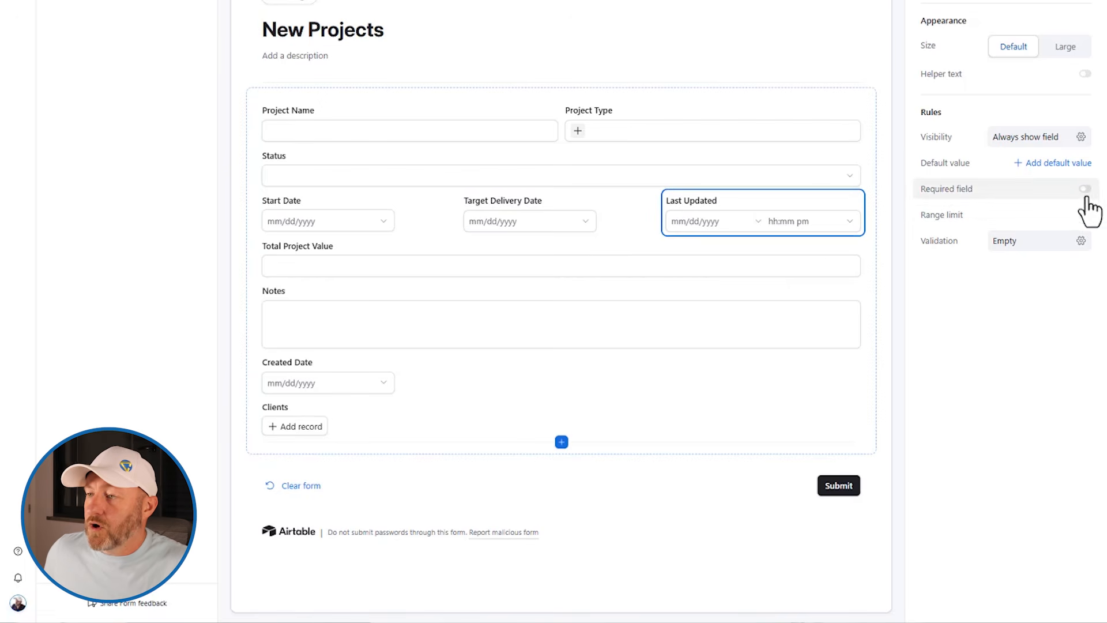
{"action": "left_click", "coordinate": [635, 207]}
{"action": "left_click", "coordinate": [1086, 189]}
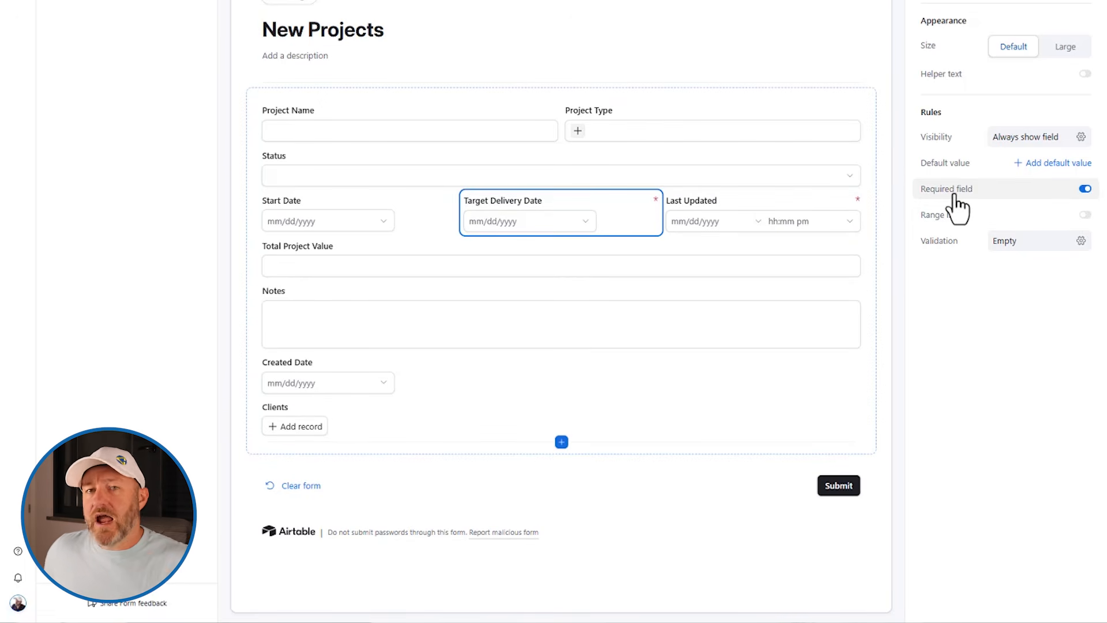
{"action": "scroll", "coordinate": [957, 207], "scroll_direction": "up", "scroll_amount": 5}
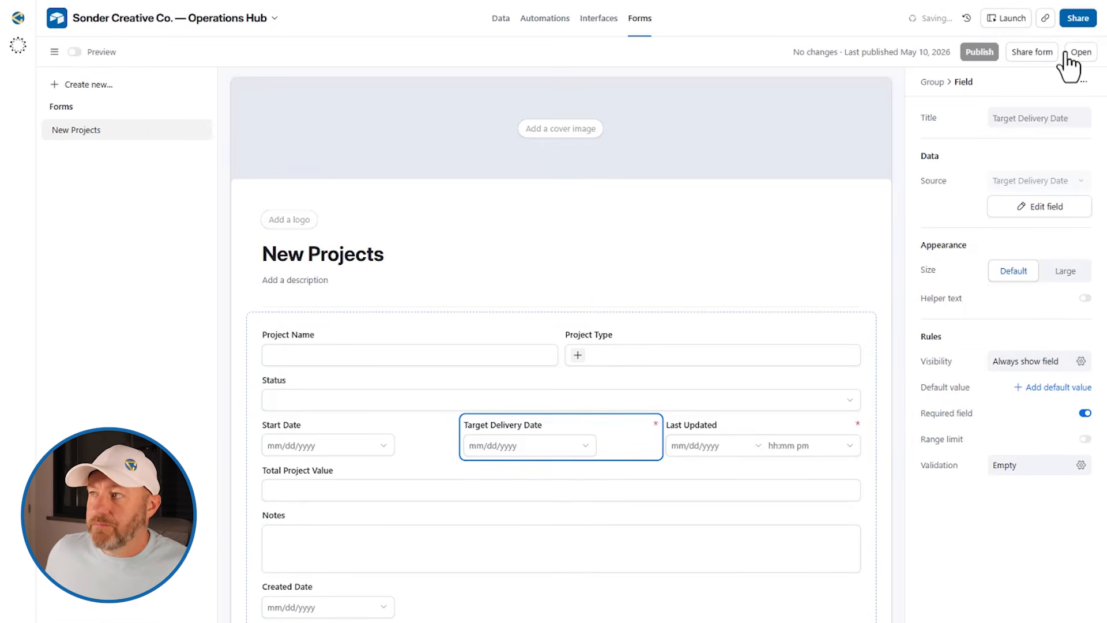
Open the live New Projects form and dismiss the Share form dialog
{"action": "left_click", "coordinate": [1076, 52]}
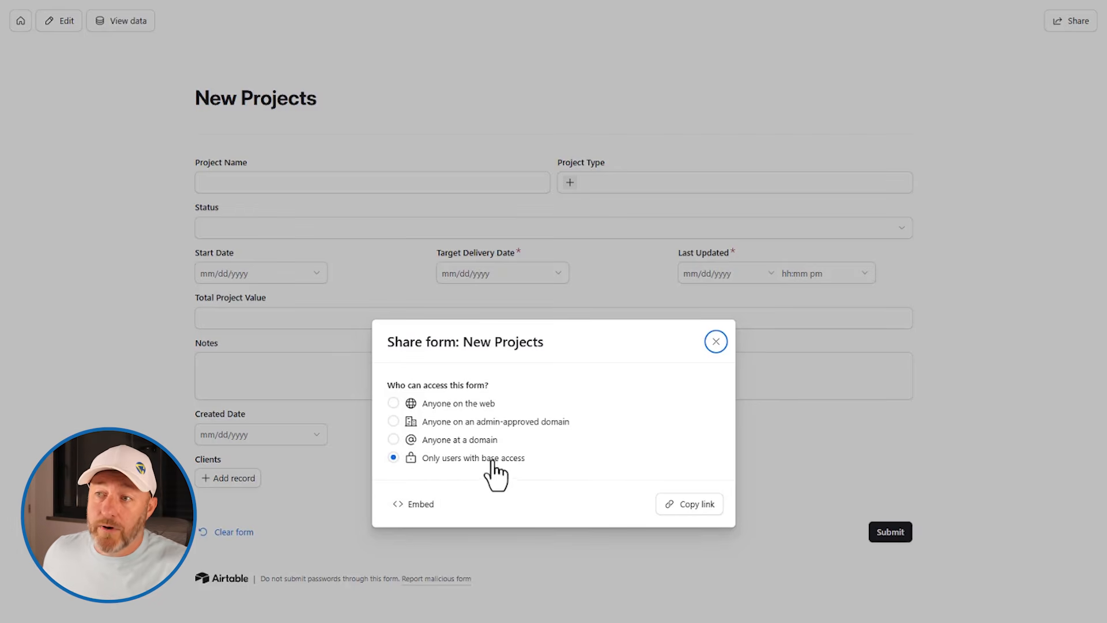
{"action": "left_click", "coordinate": [716, 342]}
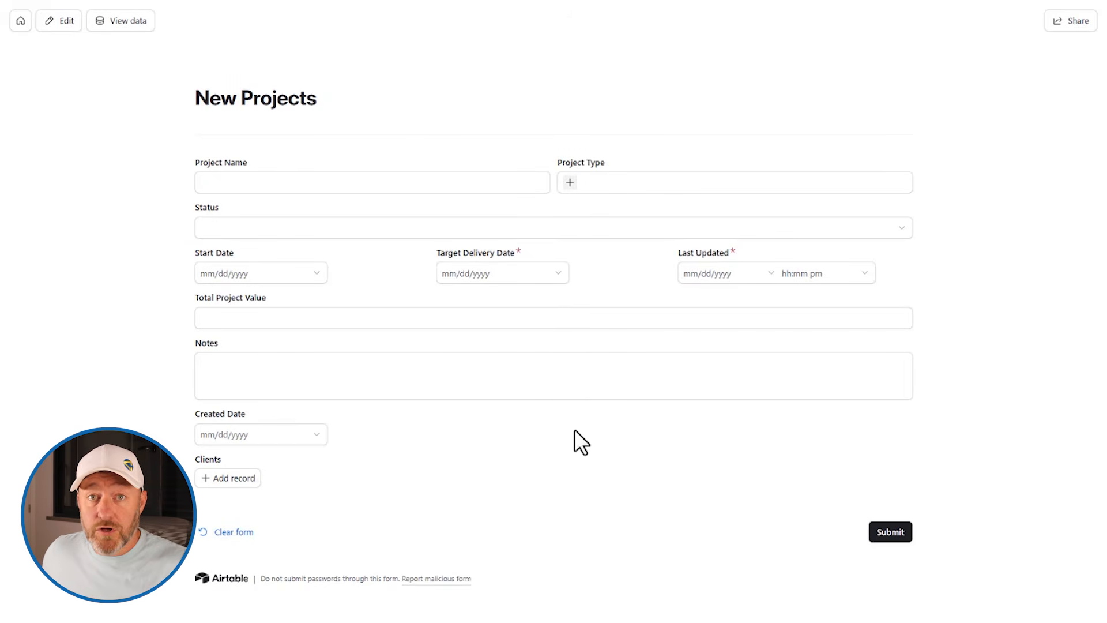
Submit a form entry 'Test' with Target Delivery Date May 11 and Last Updated May 21
{"action": "left_click", "coordinate": [393, 183]}
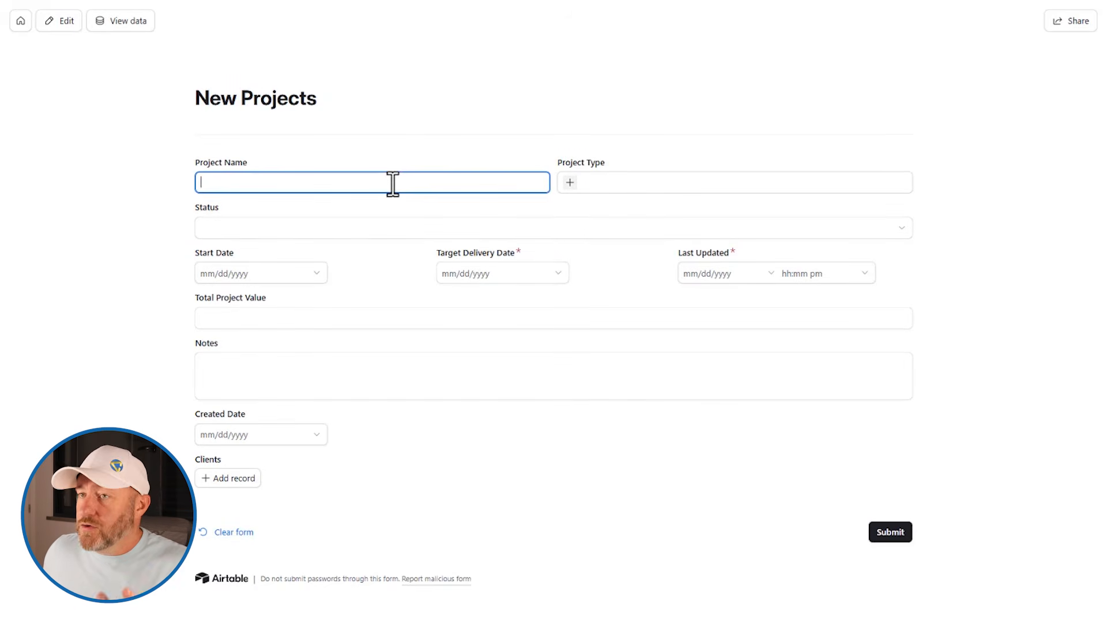
{"action": "type", "text": "Test"}
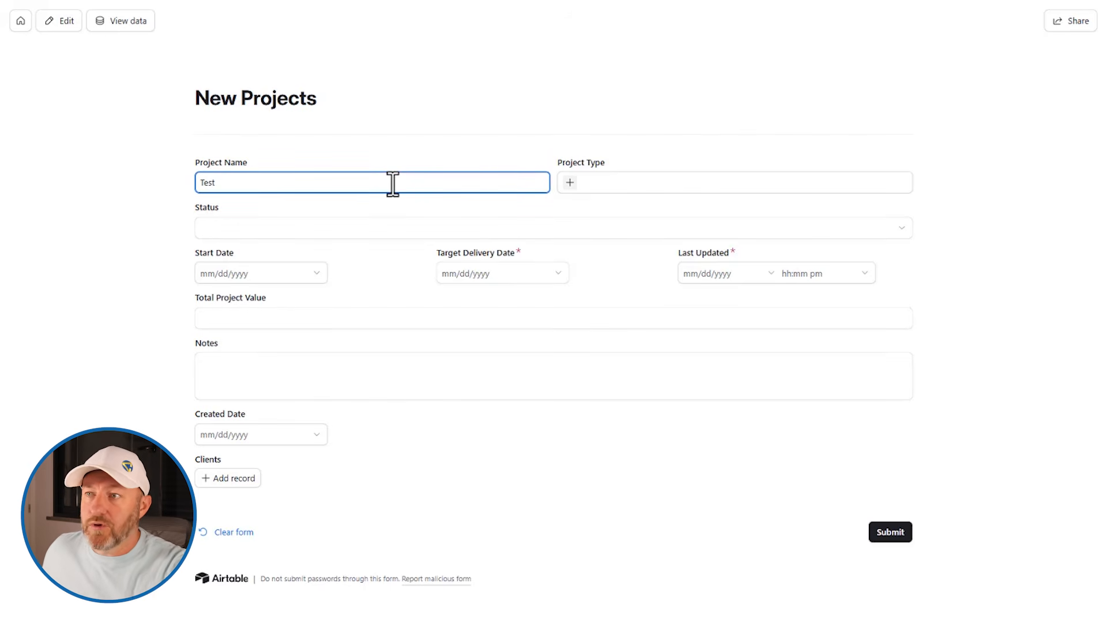
{"action": "left_click", "coordinate": [504, 271]}
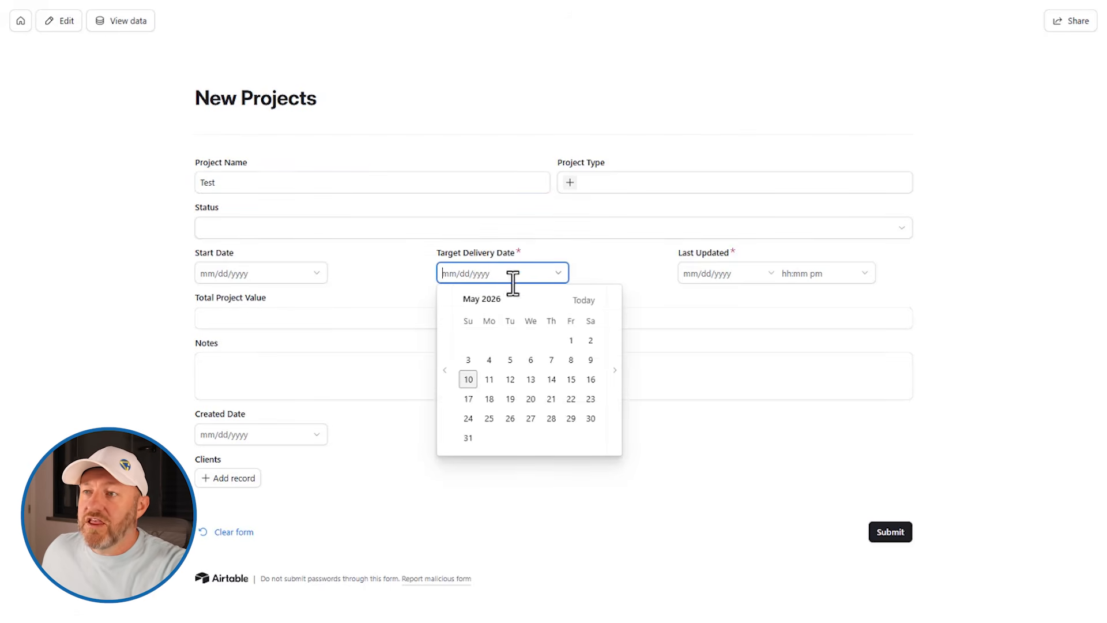
{"action": "left_click", "coordinate": [490, 376]}
{"action": "left_click", "coordinate": [697, 273]}
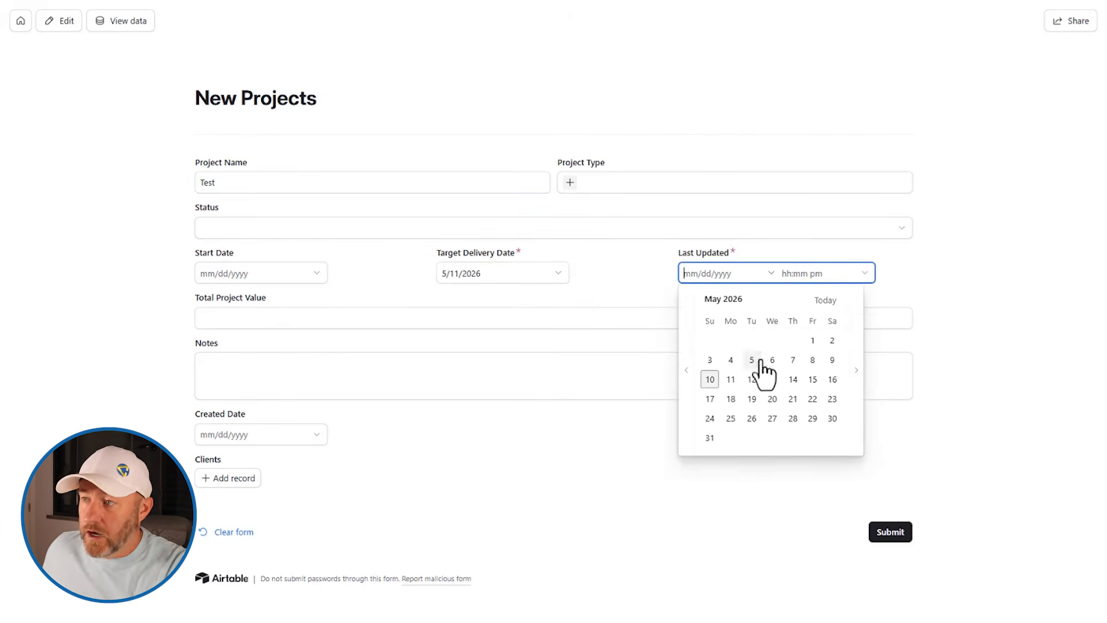
{"action": "left_click", "coordinate": [794, 398]}
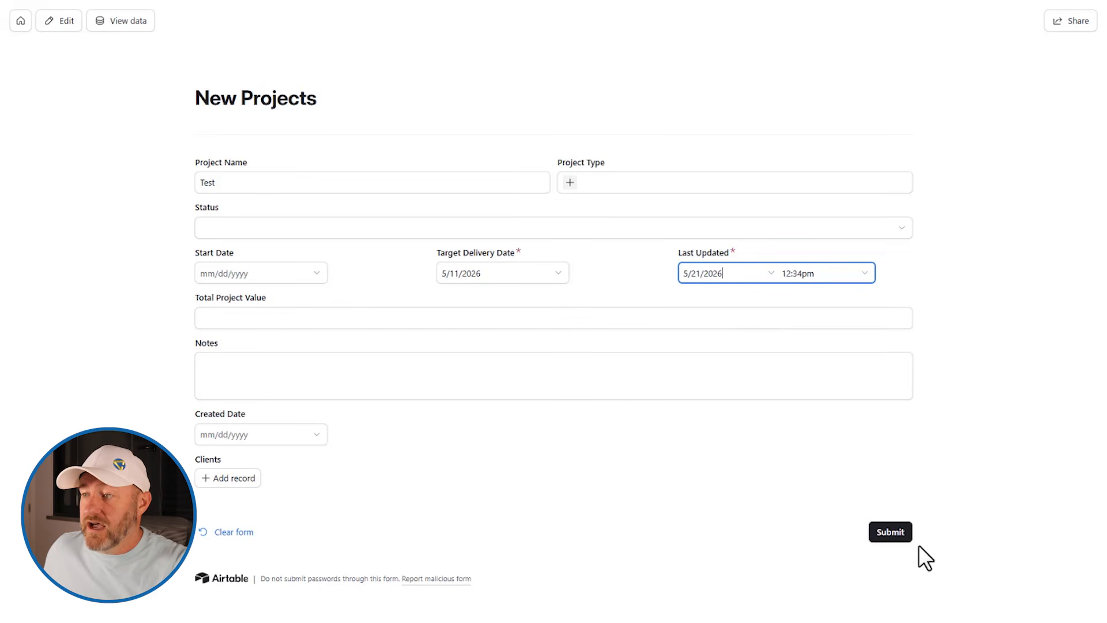
{"action": "left_click", "coordinate": [889, 536]}
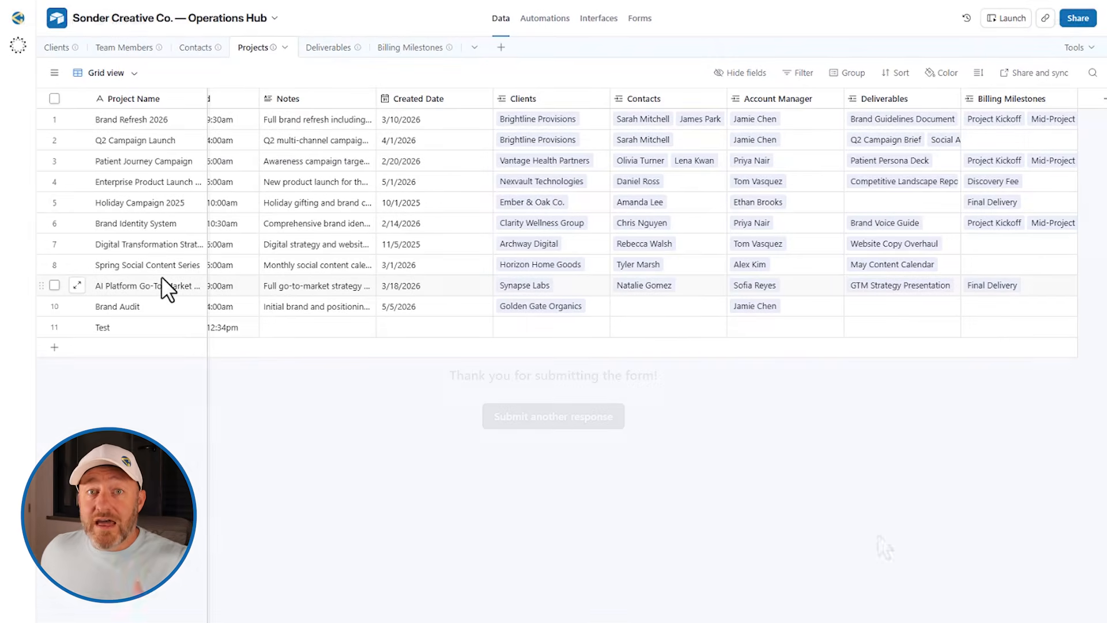
{"action": "left_click", "coordinate": [162, 280]}
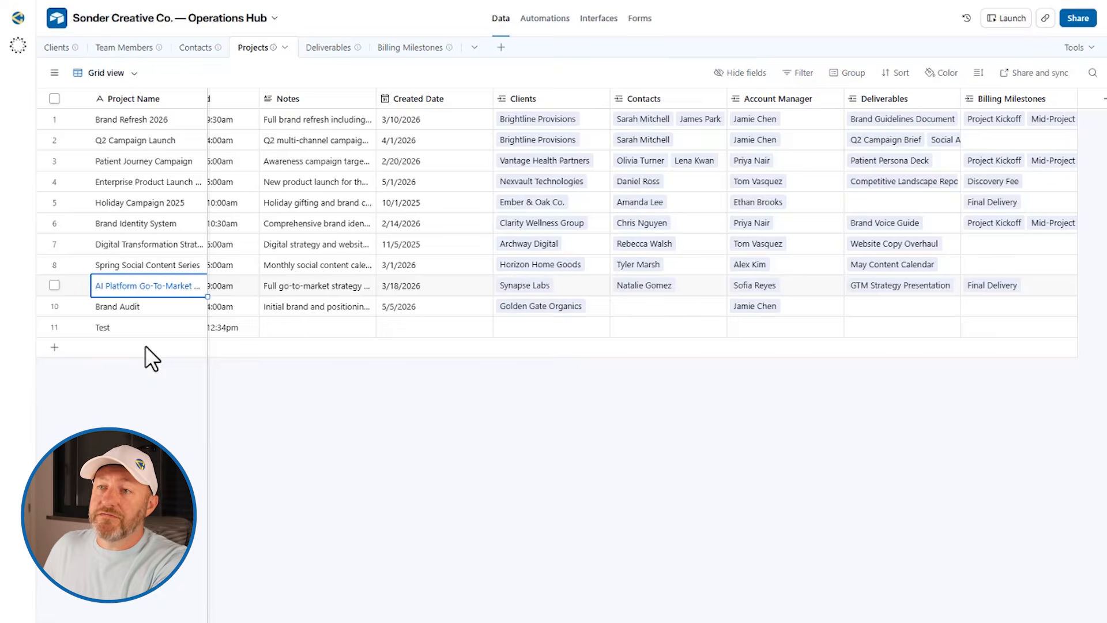
{"action": "scroll", "coordinate": [154, 341], "scroll_direction": "left", "scroll_amount": 5}
{"action": "left_click", "coordinate": [165, 327]}
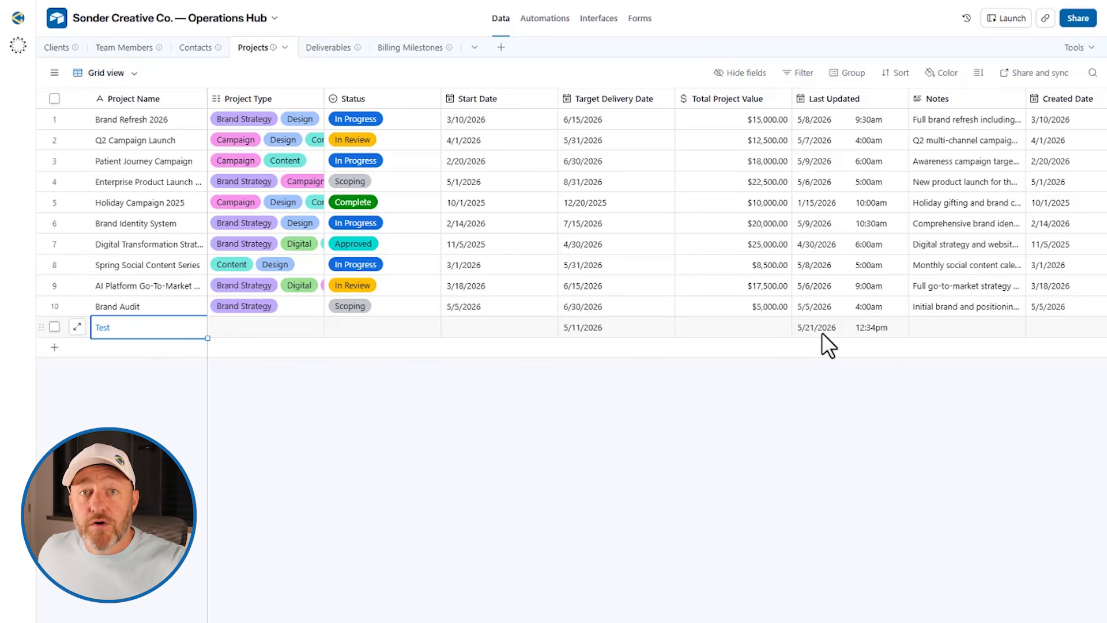
{"action": "left_click", "coordinate": [600, 19]}
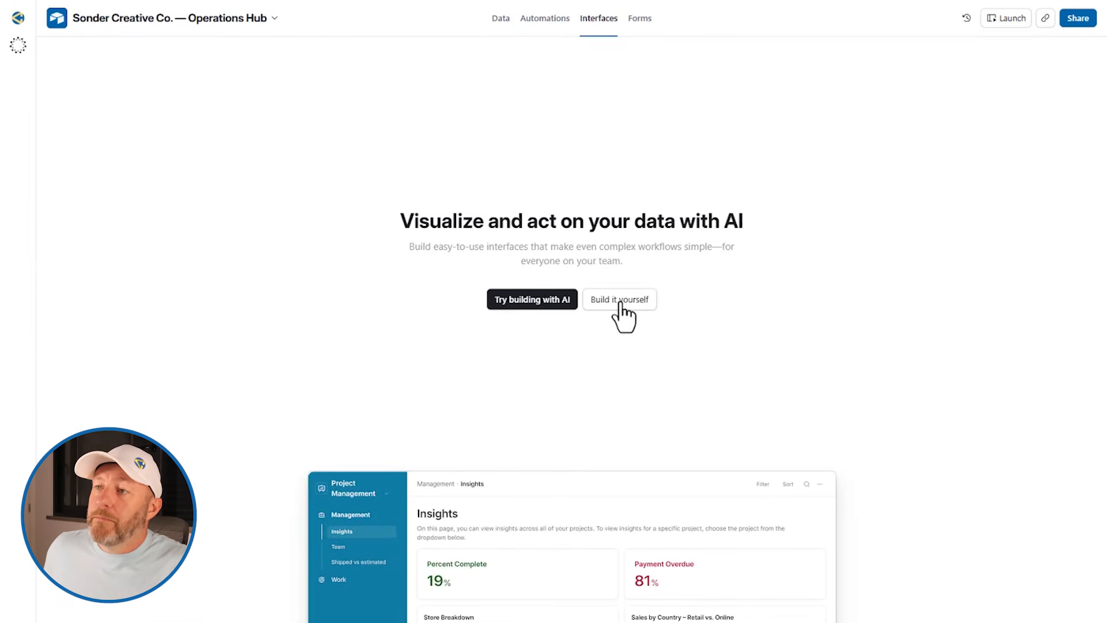
Build a new interface from scratch named 'Test' with a hexagon icon
{"action": "left_click", "coordinate": [621, 303]}
{"action": "left_click", "coordinate": [458, 467]}
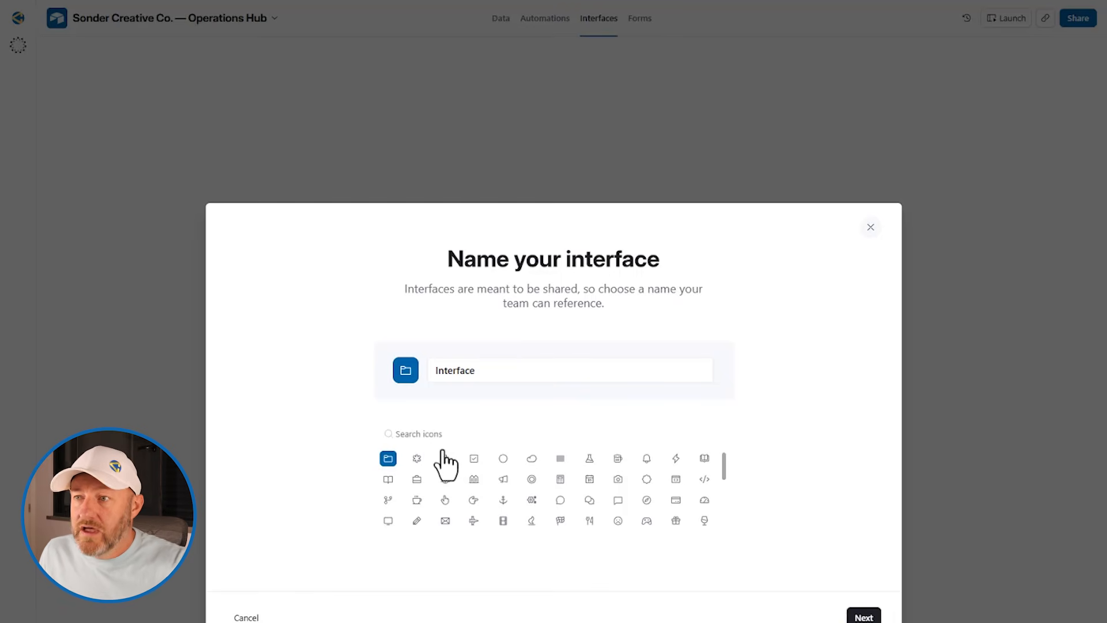
{"action": "left_click", "coordinate": [483, 374]}
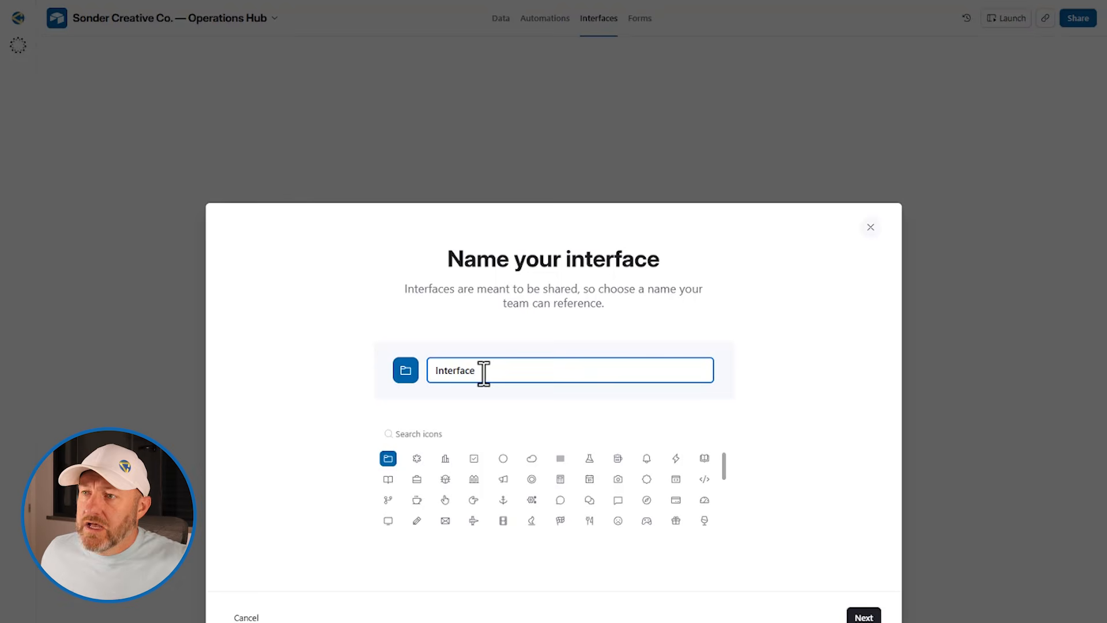
{"action": "left_click_drag", "start_coordinate": [483, 373], "coordinate": [435, 369]}
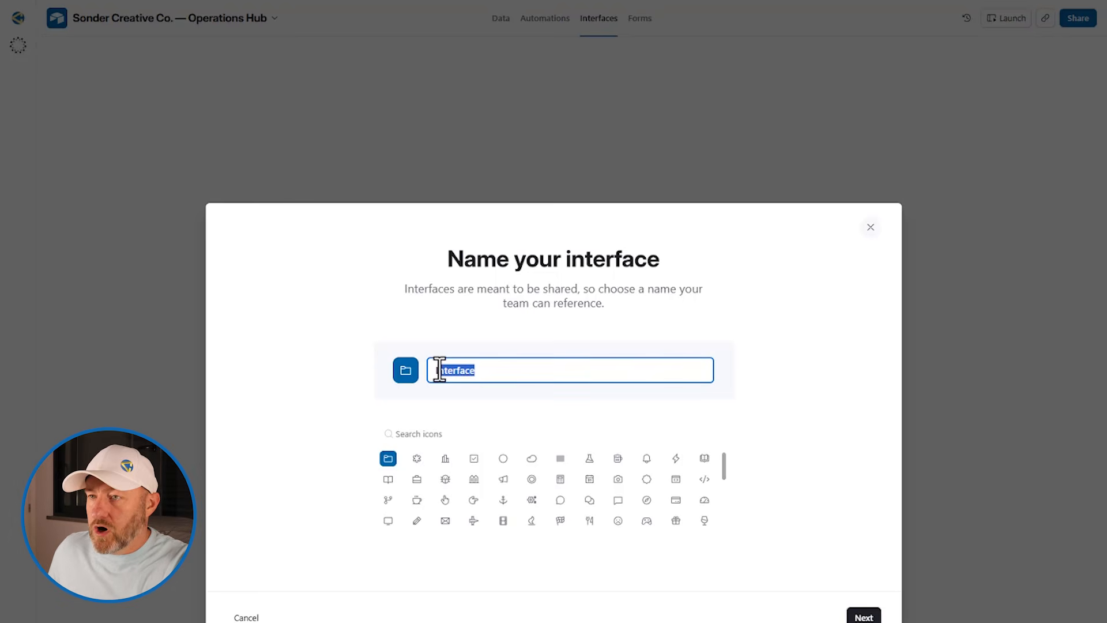
{"action": "type", "text": "Test"}
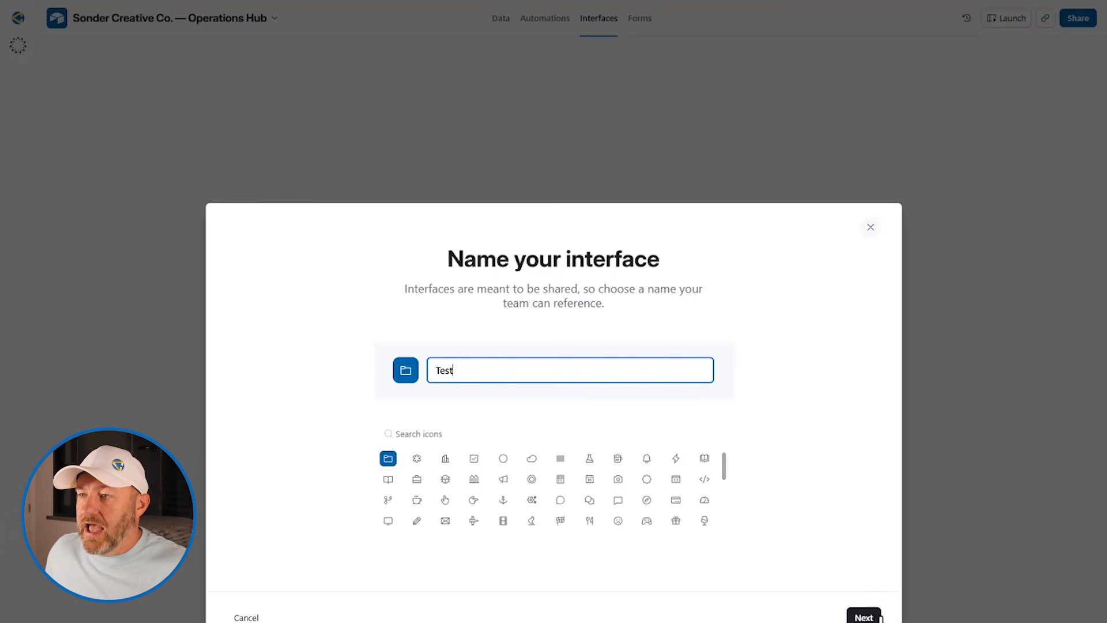
{"action": "left_click", "coordinate": [647, 479]}
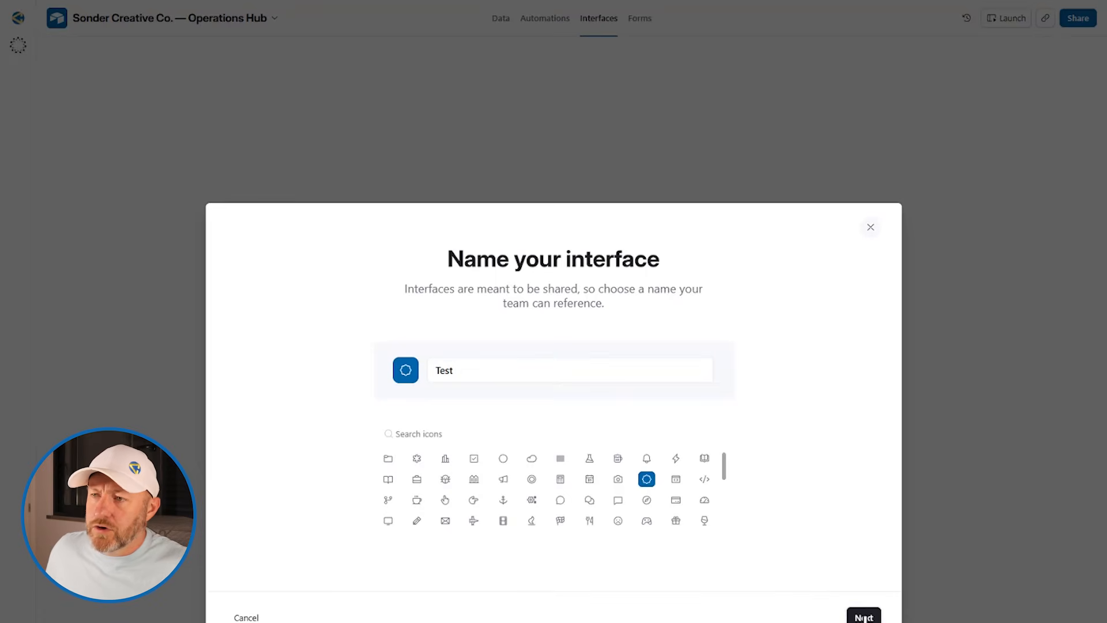
{"action": "left_click", "coordinate": [863, 616]}
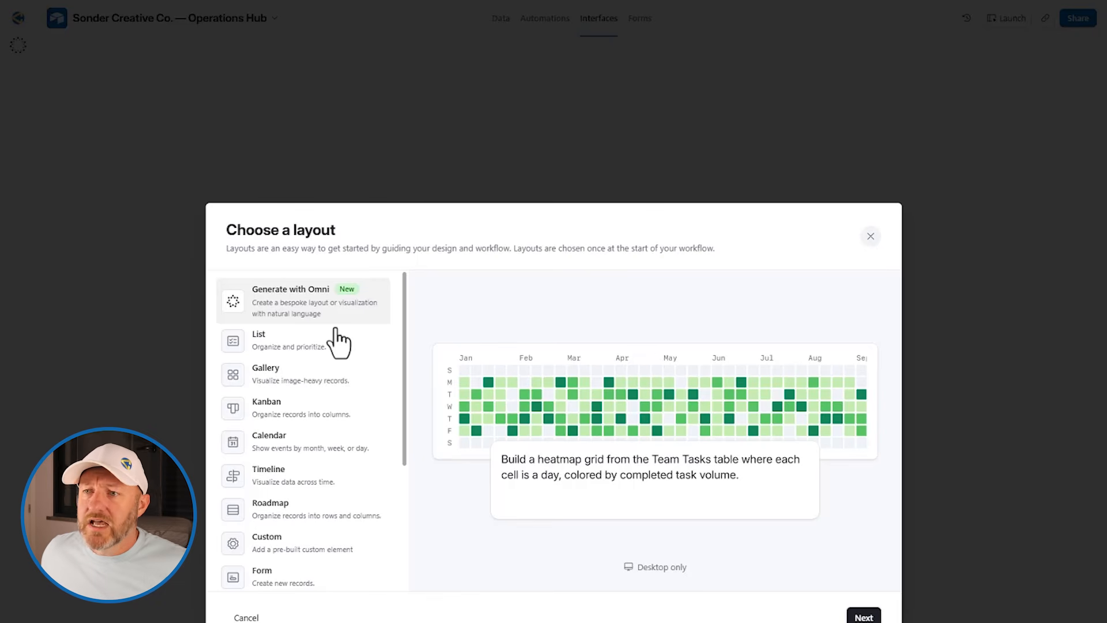
Choose the Record review layout for the Test interface
{"action": "scroll", "coordinate": [302, 421], "scroll_direction": "down", "scroll_amount": 2}
{"action": "scroll", "coordinate": [303, 450], "scroll_direction": "down", "scroll_amount": 2}
{"action": "left_click", "coordinate": [297, 498]}
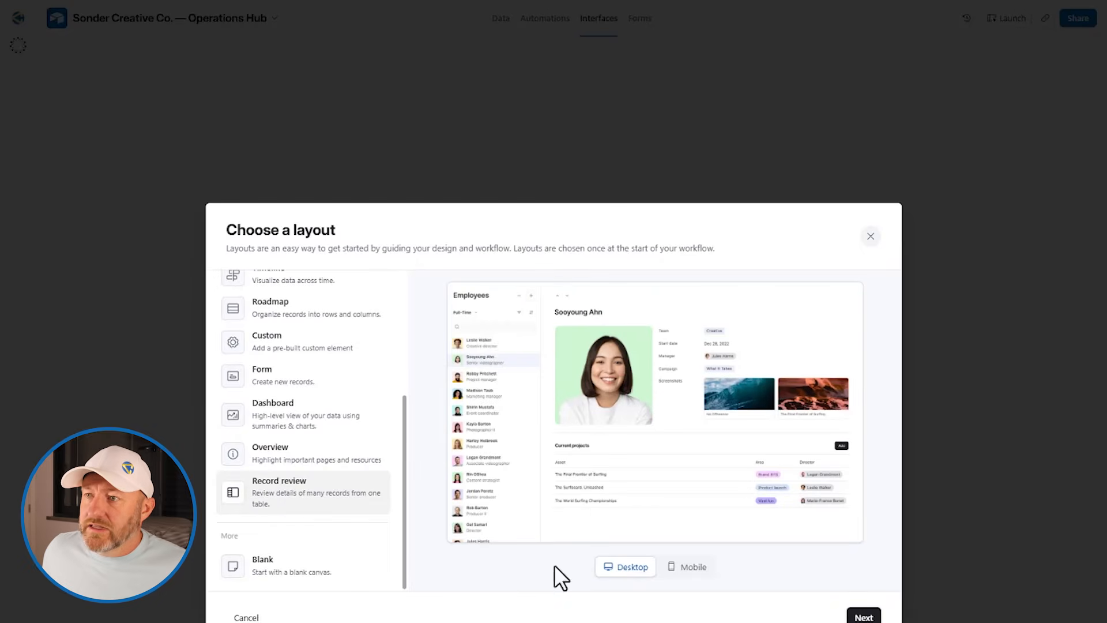
{"action": "left_click", "coordinate": [857, 617]}
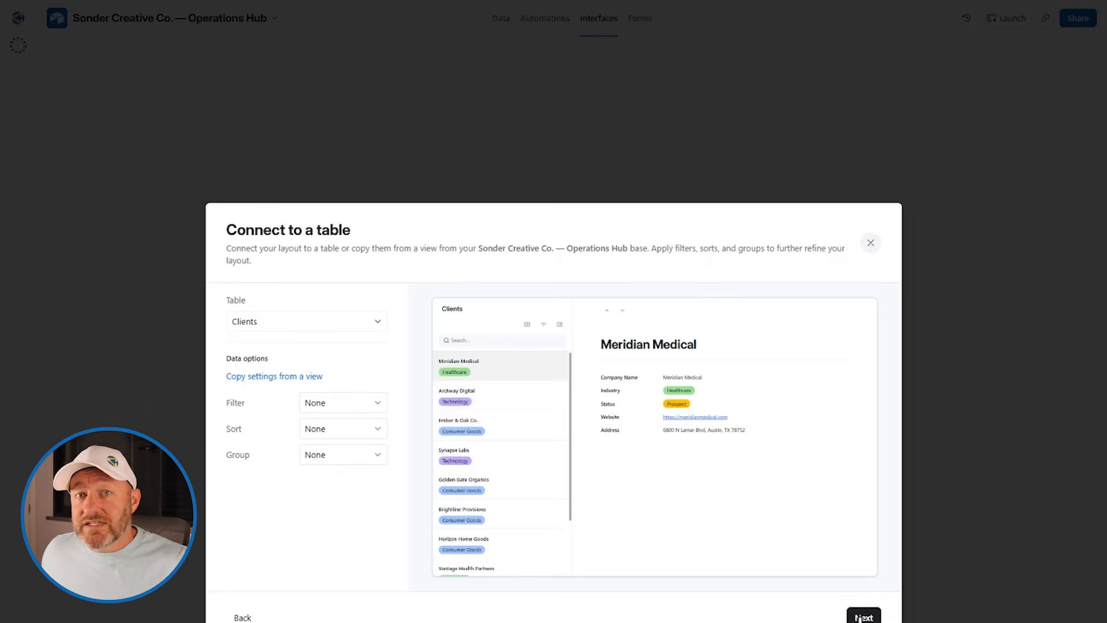
Connect the interface to the Projects table, filtered to records where Status is Approved
{"action": "left_click", "coordinate": [334, 324]}
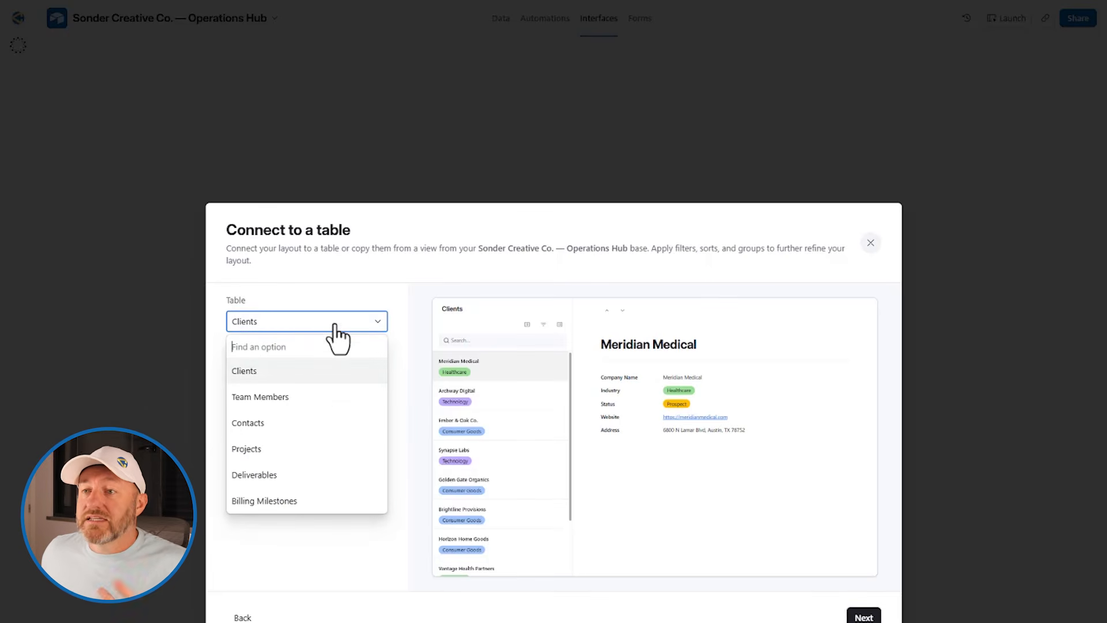
{"action": "left_click", "coordinate": [301, 453]}
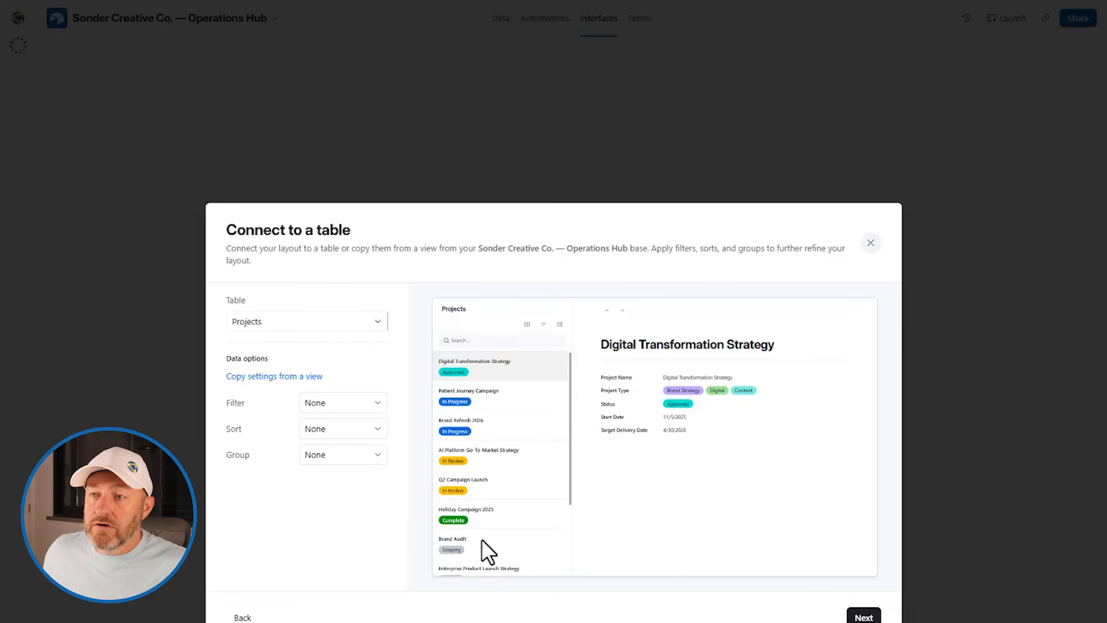
{"action": "left_click", "coordinate": [341, 405]}
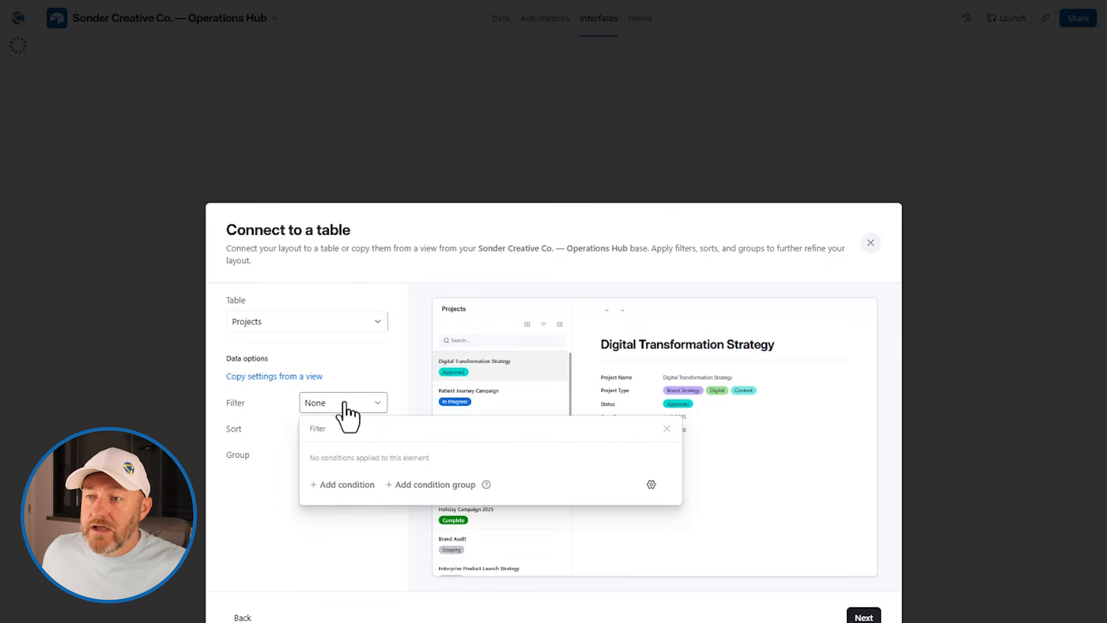
{"action": "left_click", "coordinate": [363, 486]}
{"action": "left_click", "coordinate": [365, 487]}
{"action": "left_click", "coordinate": [427, 579]}
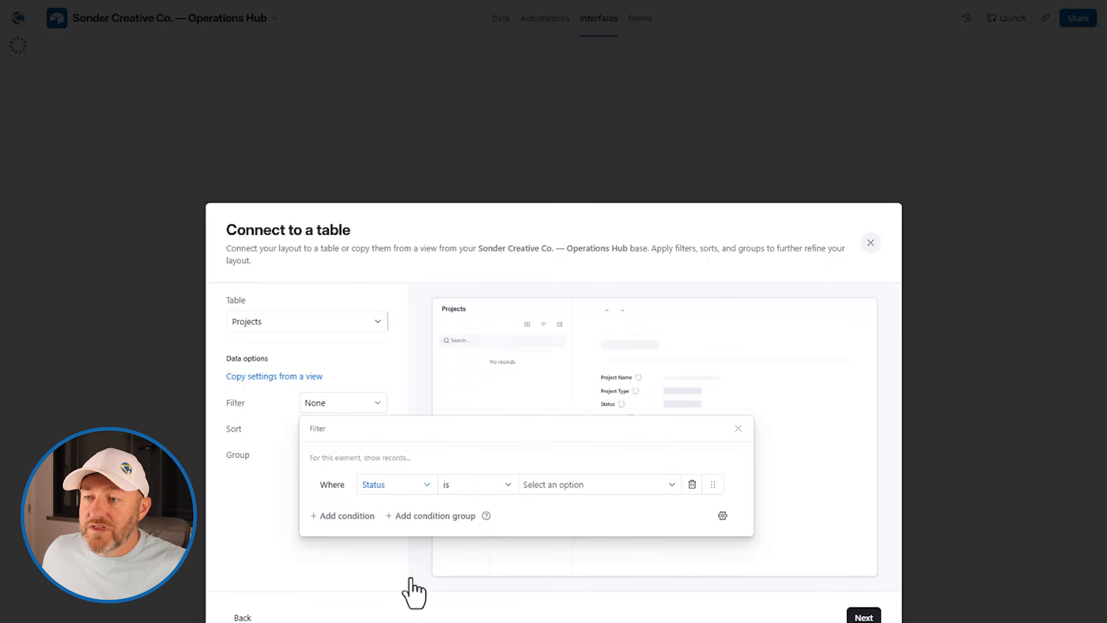
{"action": "left_click", "coordinate": [577, 489]}
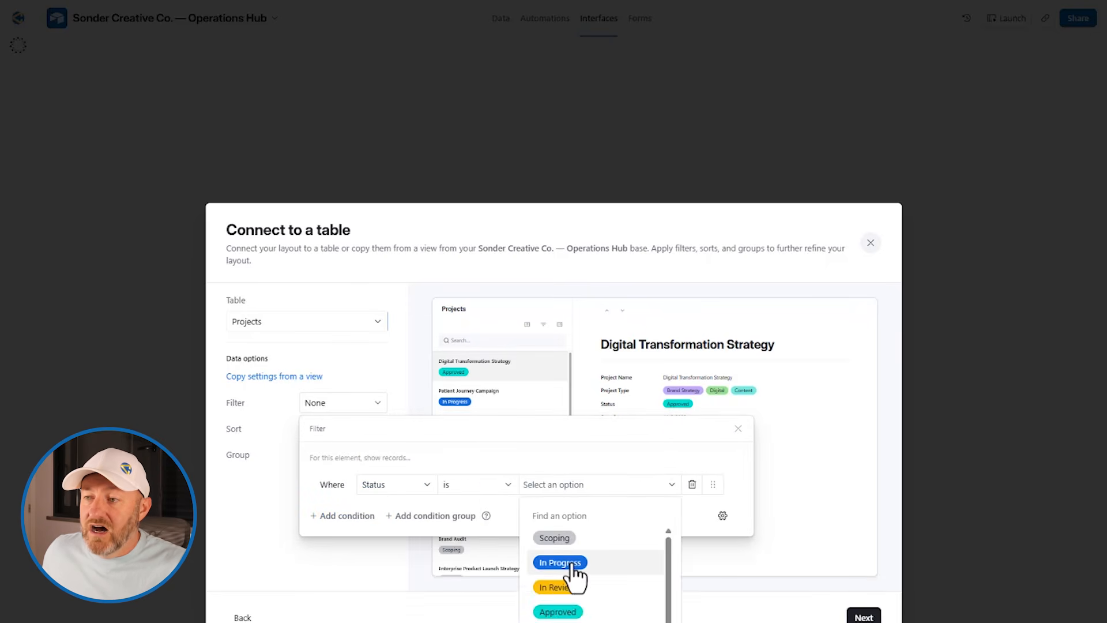
{"action": "left_click", "coordinate": [577, 610]}
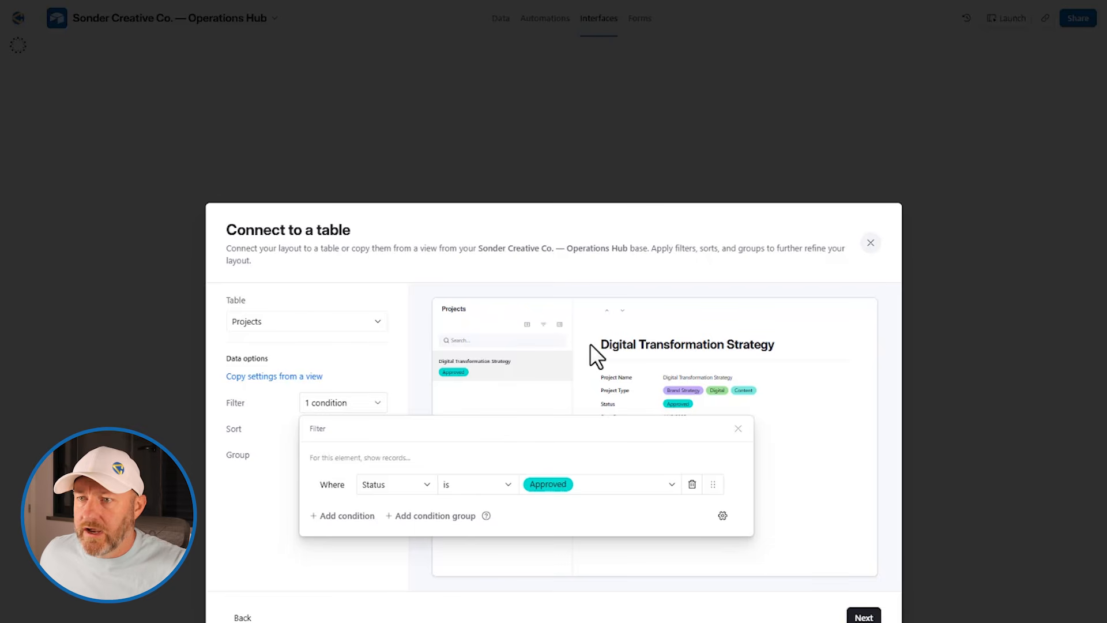
{"action": "left_click", "coordinate": [491, 404]}
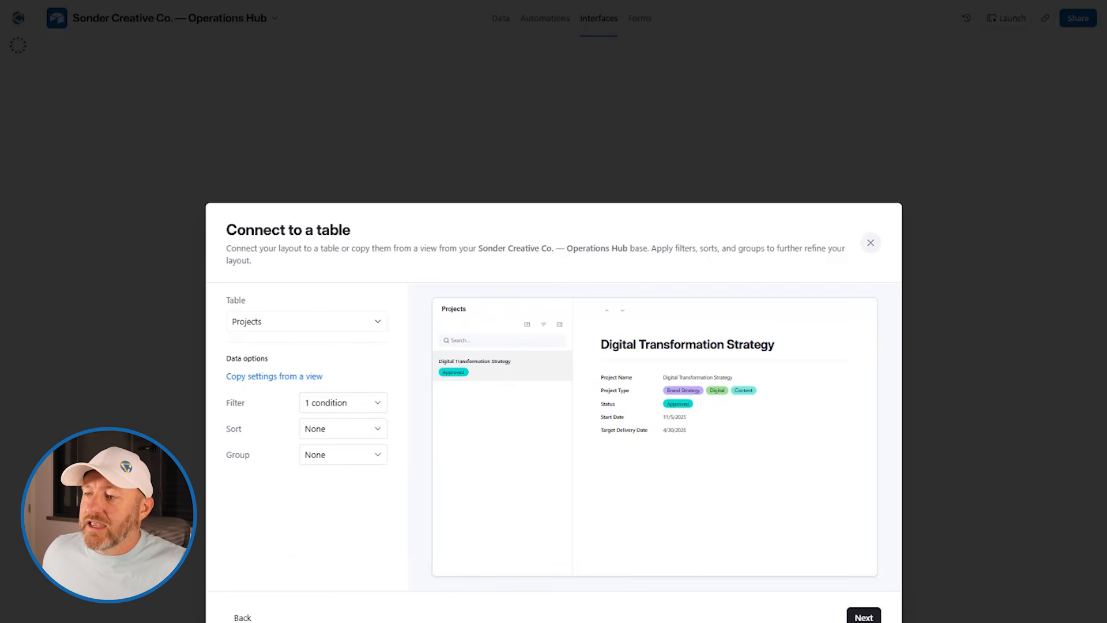
{"action": "left_click", "coordinate": [864, 618]}
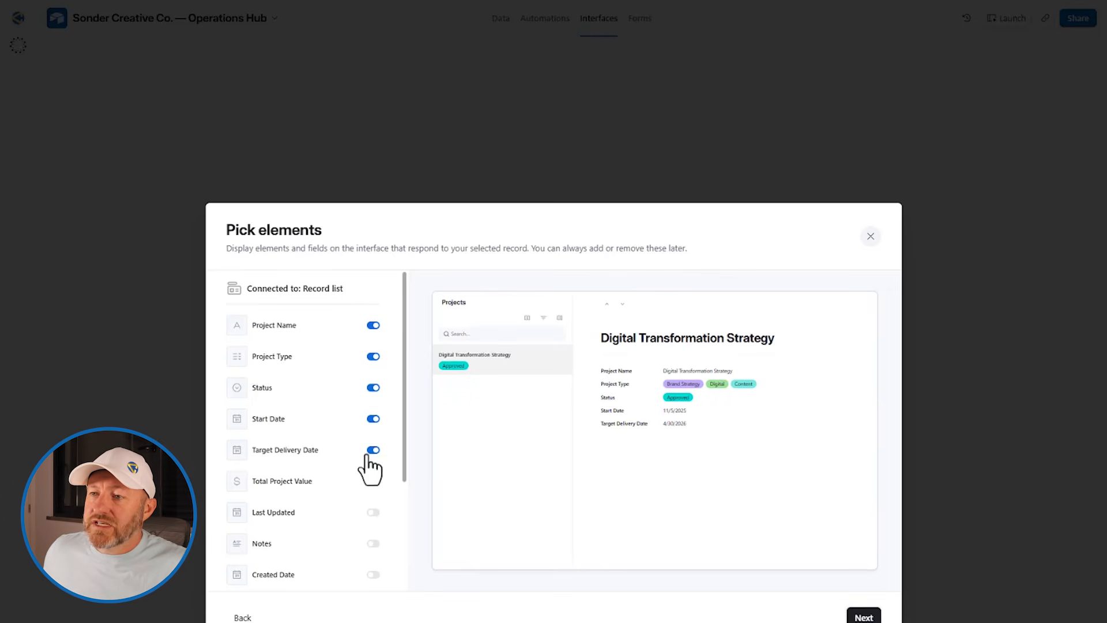
Show Total Project Value, Last Updated and Notes in the record details
{"action": "left_click", "coordinate": [373, 543]}
{"action": "left_click", "coordinate": [374, 513]}
{"action": "left_click", "coordinate": [374, 481]}
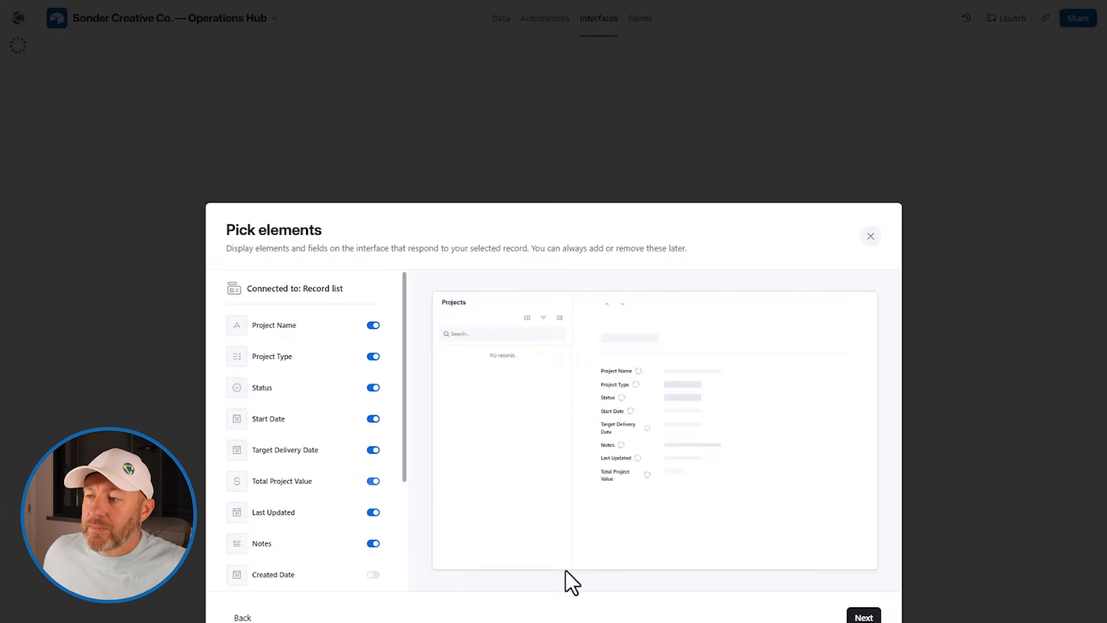
Name the new page 'Test Page' and finish creating it
{"action": "left_click", "coordinate": [854, 618]}
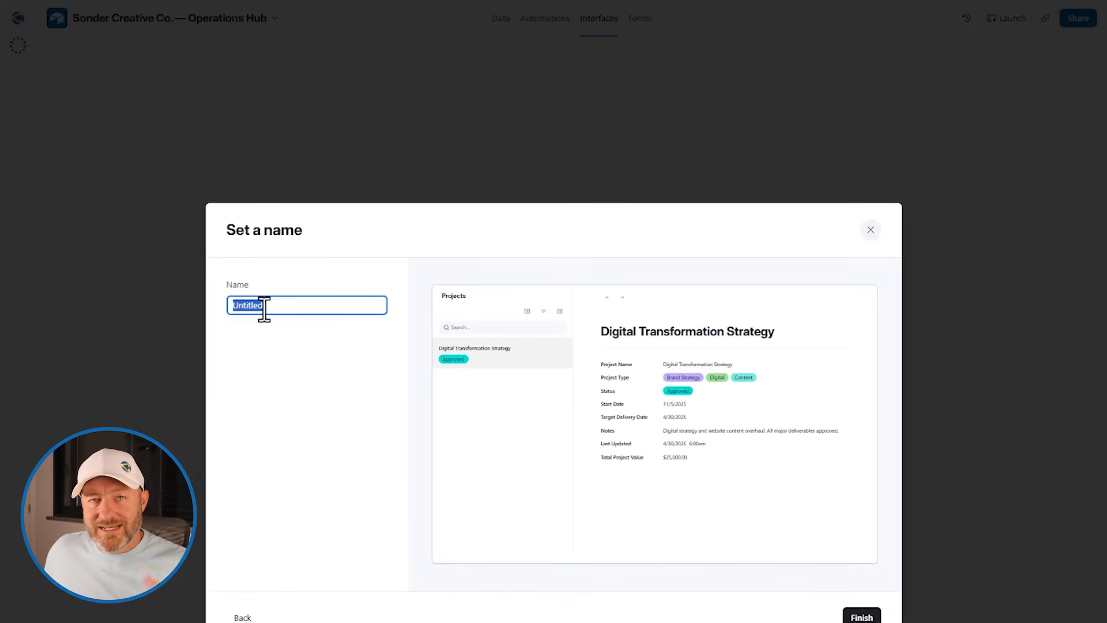
{"action": "type", "text": "Test Page"}
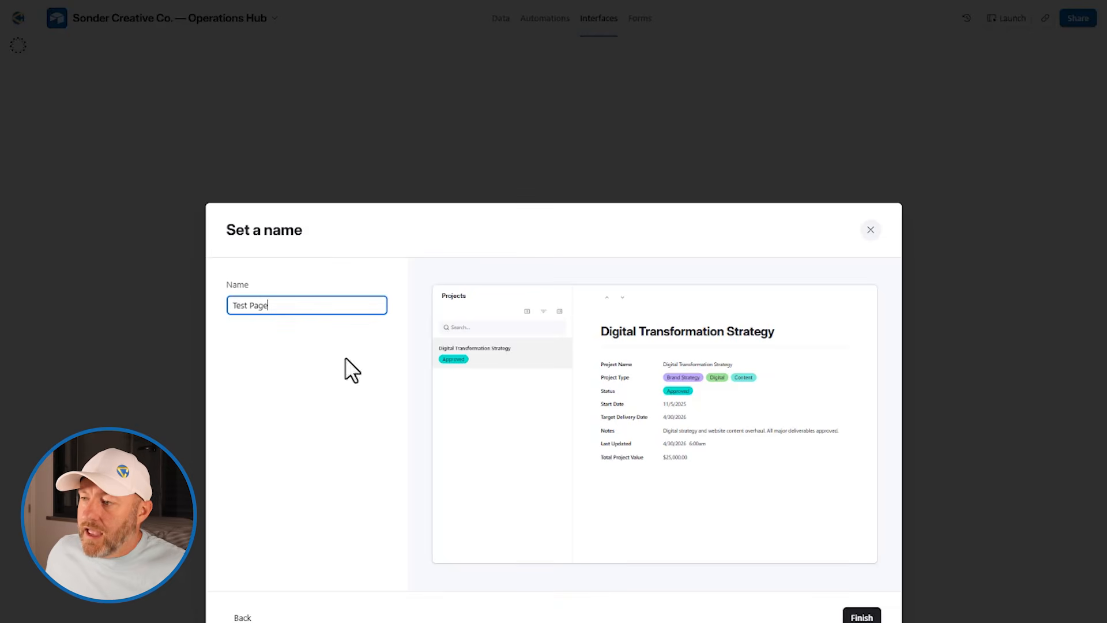
{"action": "left_click", "coordinate": [862, 617]}
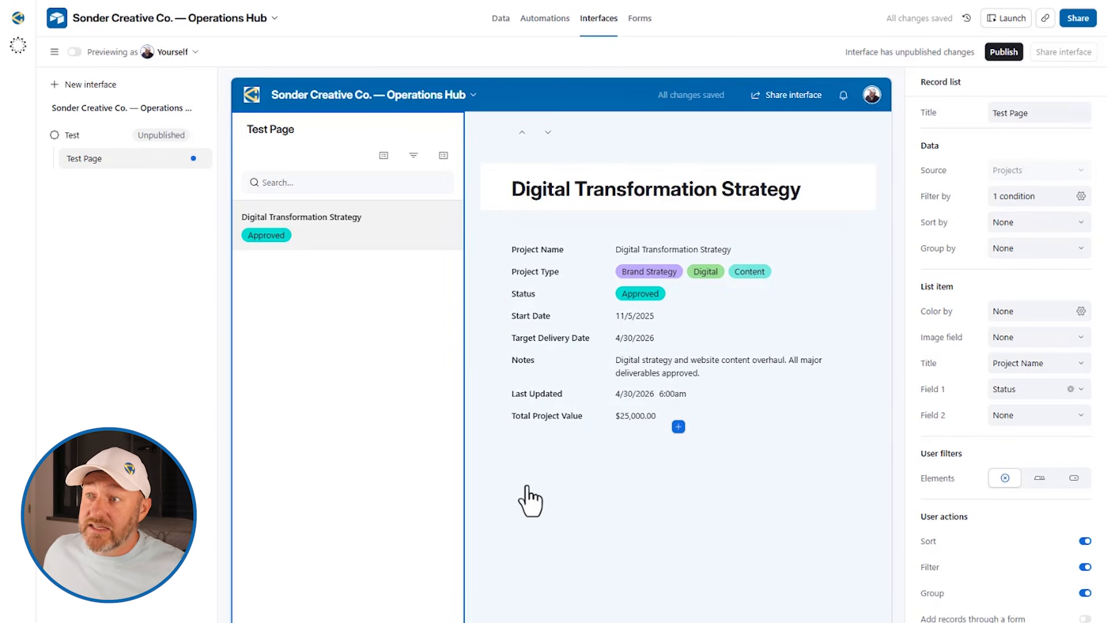
Set the record title to Large size and make it editable
{"action": "left_click", "coordinate": [528, 500]}
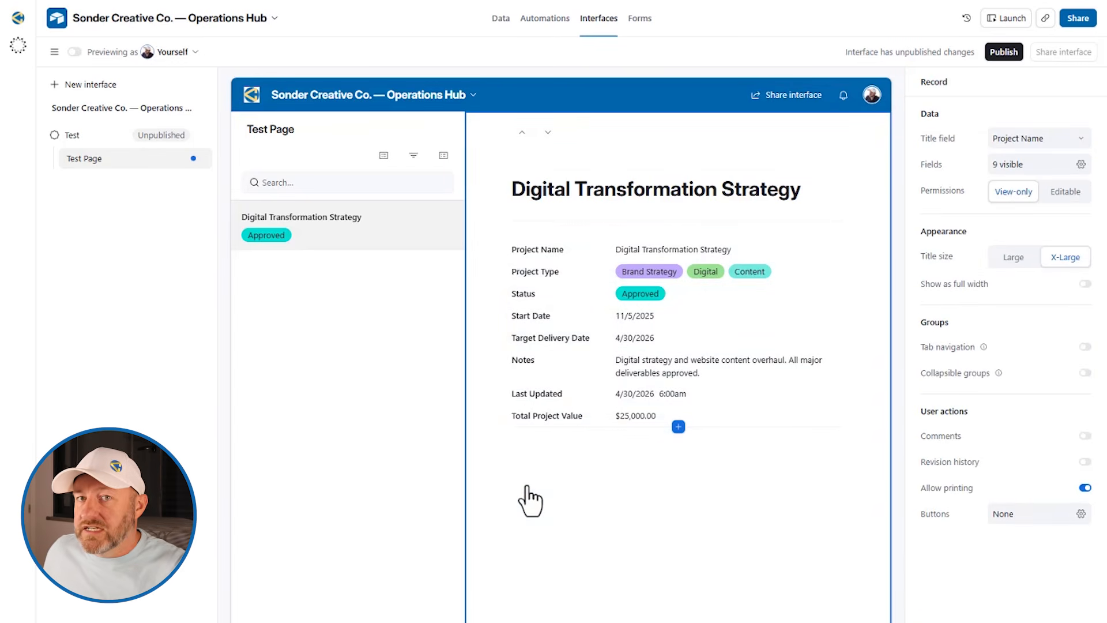
{"action": "left_click", "coordinate": [815, 199]}
{"action": "left_click", "coordinate": [1010, 309]}
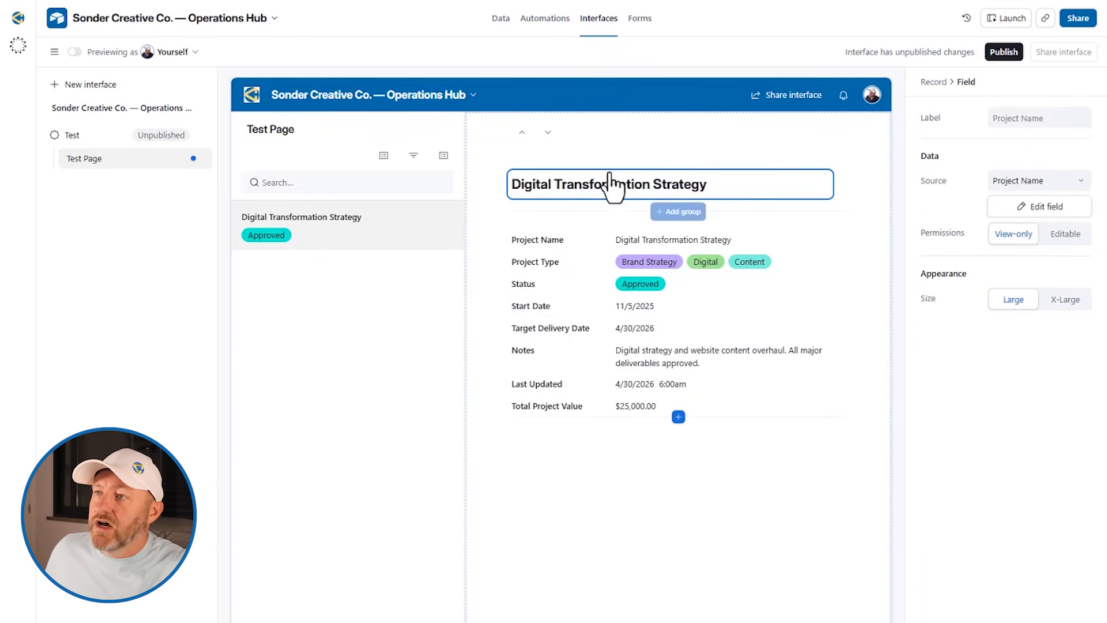
{"action": "left_click", "coordinate": [1062, 232]}
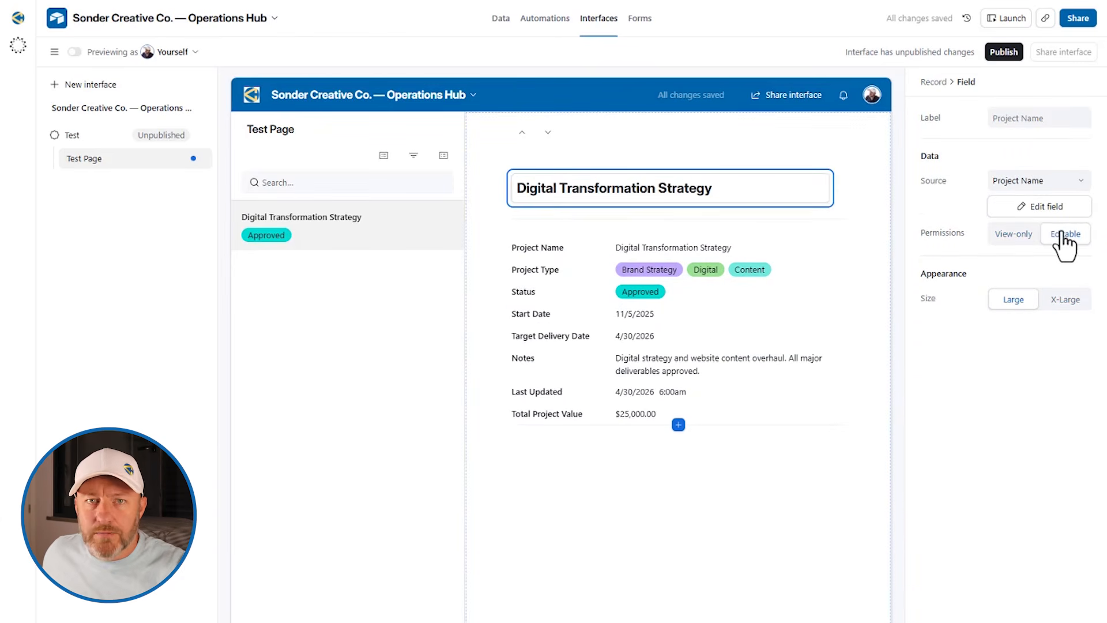
Remove the Project Name row from the record details
{"action": "left_click", "coordinate": [780, 249]}
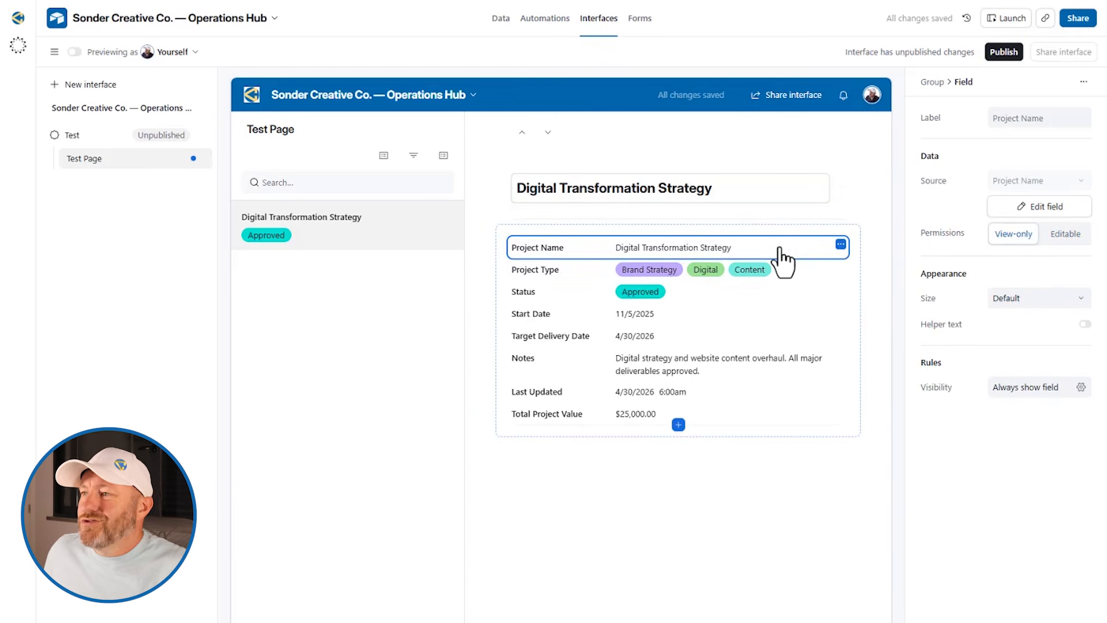
{"action": "left_click", "coordinate": [841, 244]}
{"action": "left_click", "coordinate": [782, 314]}
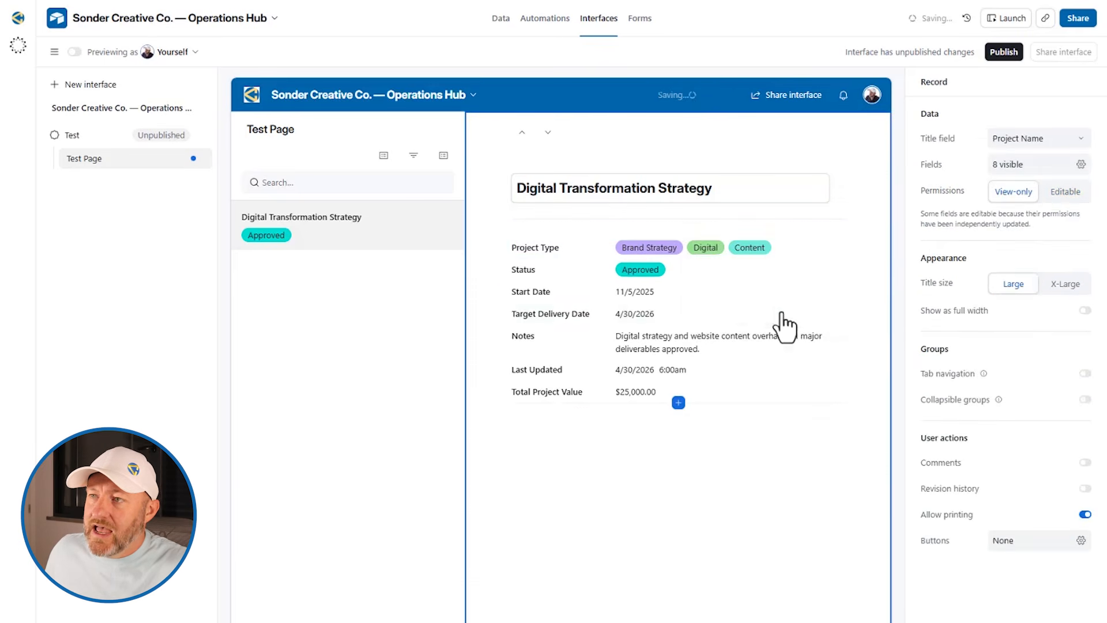
Make Project Type and Status editable and place Status beside Project Type
{"action": "left_click", "coordinate": [614, 248]}
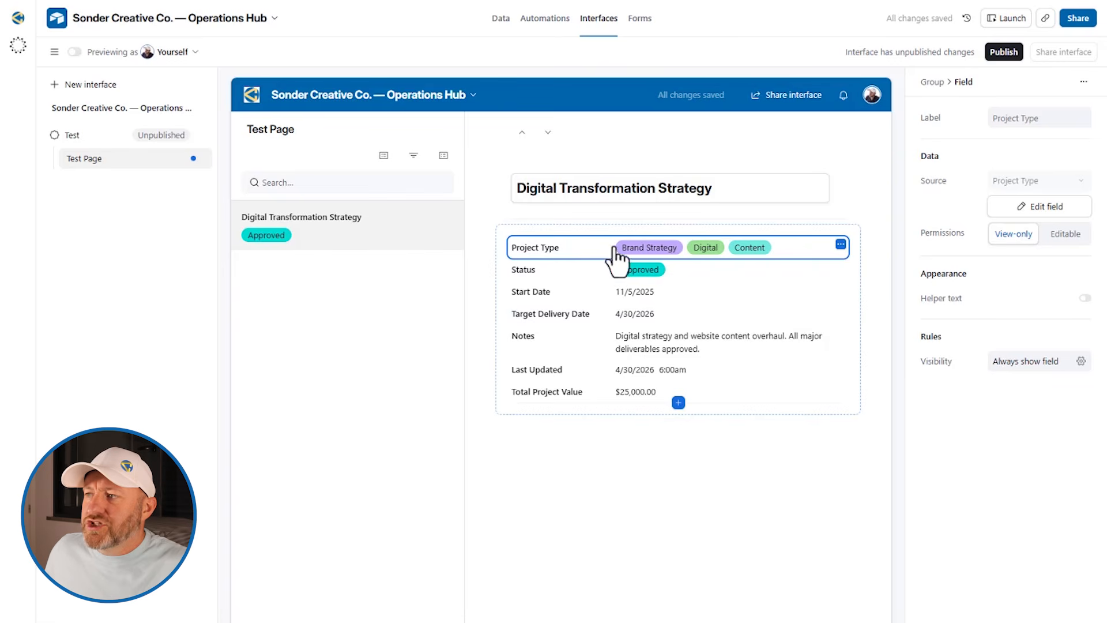
{"action": "left_click", "coordinate": [1061, 234]}
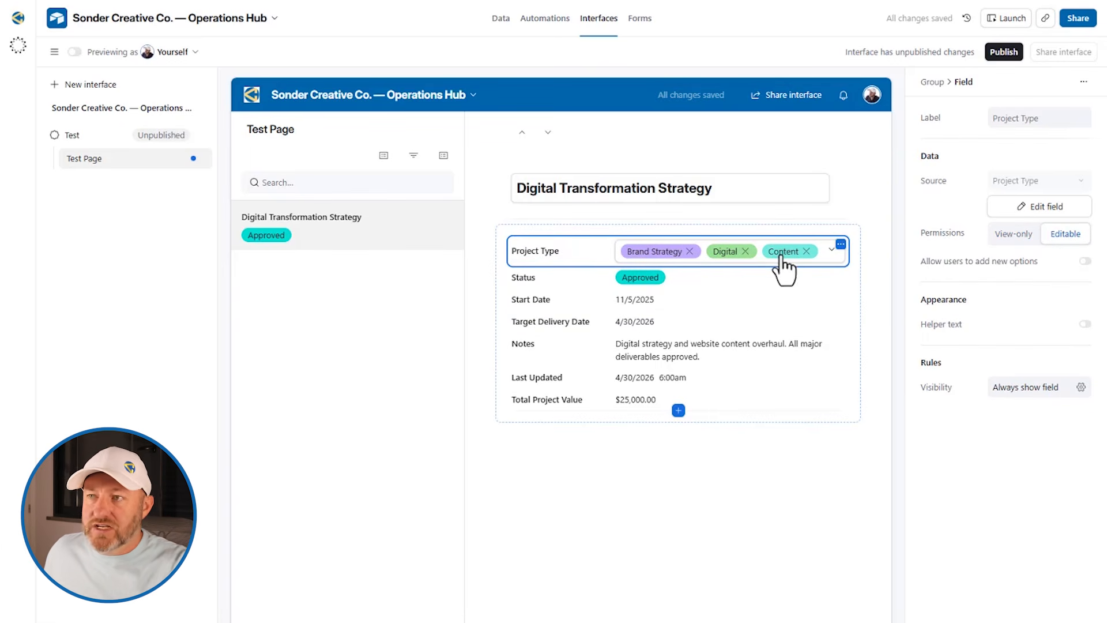
{"action": "left_click", "coordinate": [725, 285]}
{"action": "left_click", "coordinate": [1063, 237]}
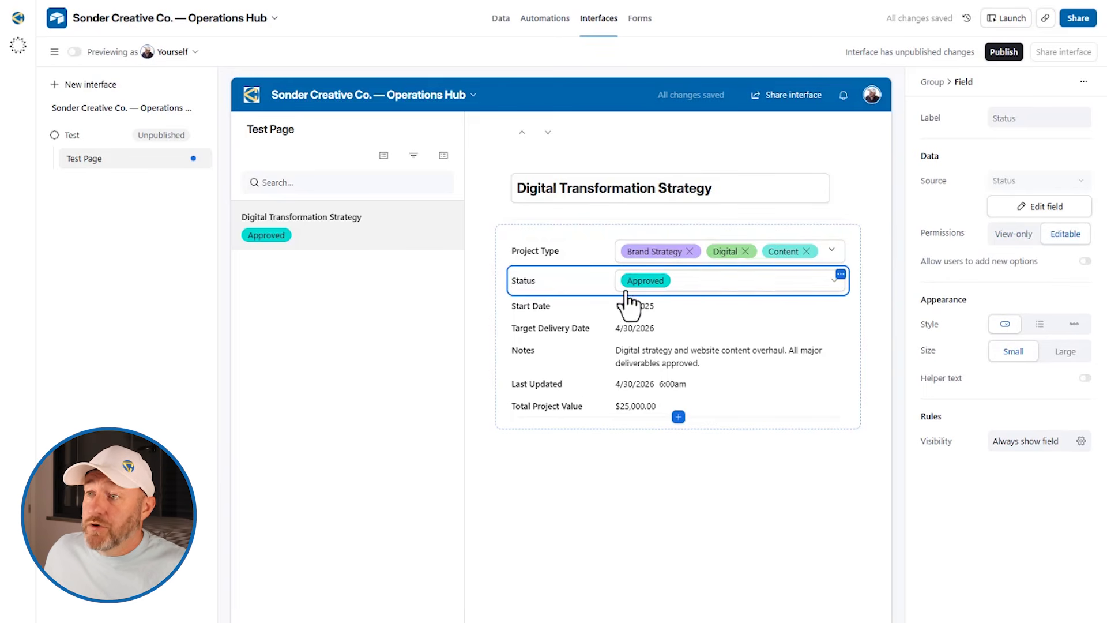
{"action": "left_click_drag", "start_coordinate": [561, 291], "coordinate": [781, 289]}
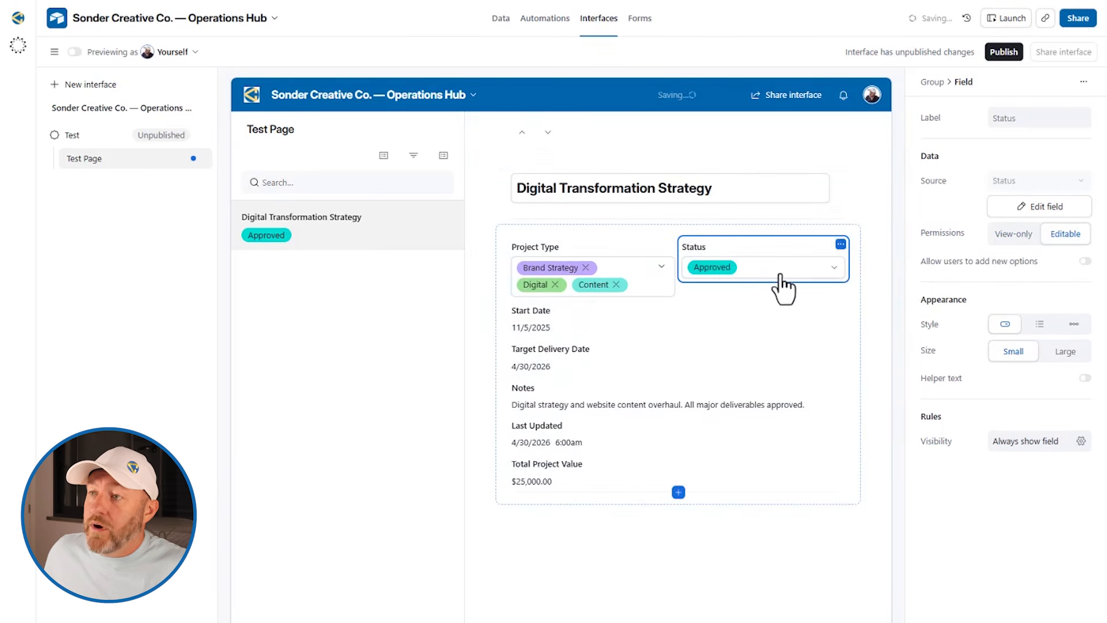
Give the field group a background colour and a visible title reading 'Record Info'
{"action": "left_click", "coordinate": [631, 362]}
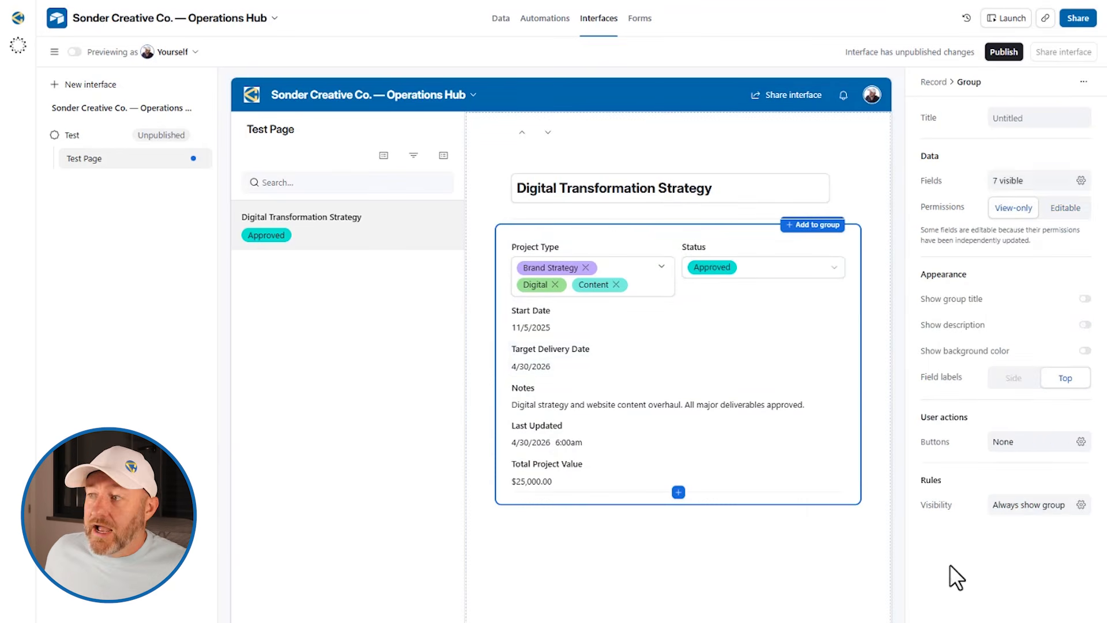
{"action": "left_click", "coordinate": [1086, 350]}
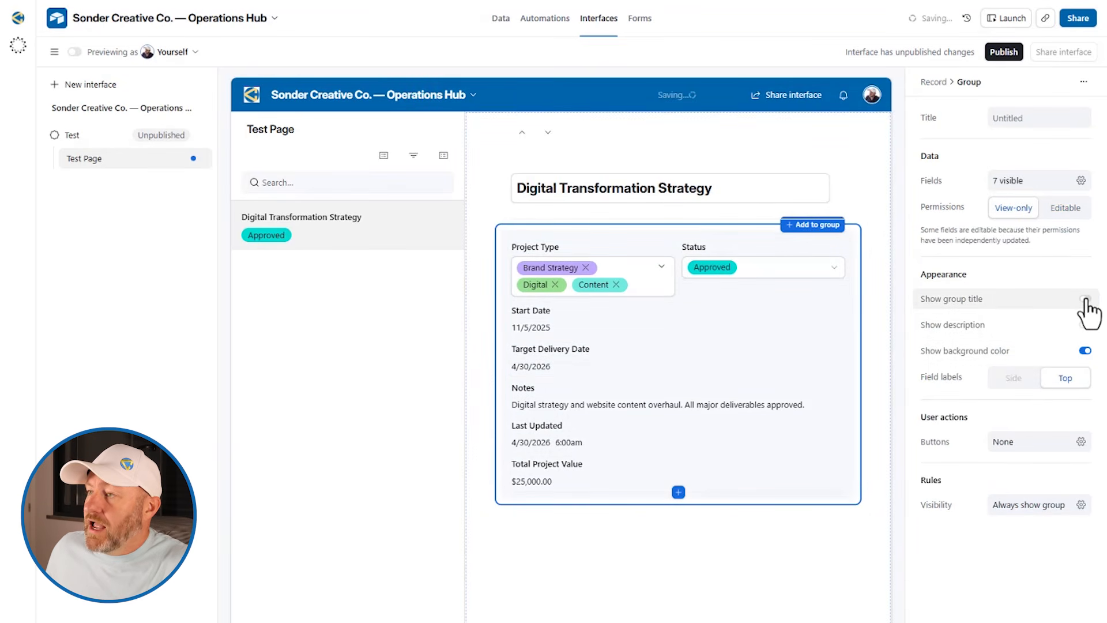
{"action": "left_click", "coordinate": [1086, 298]}
{"action": "left_click", "coordinate": [548, 252]}
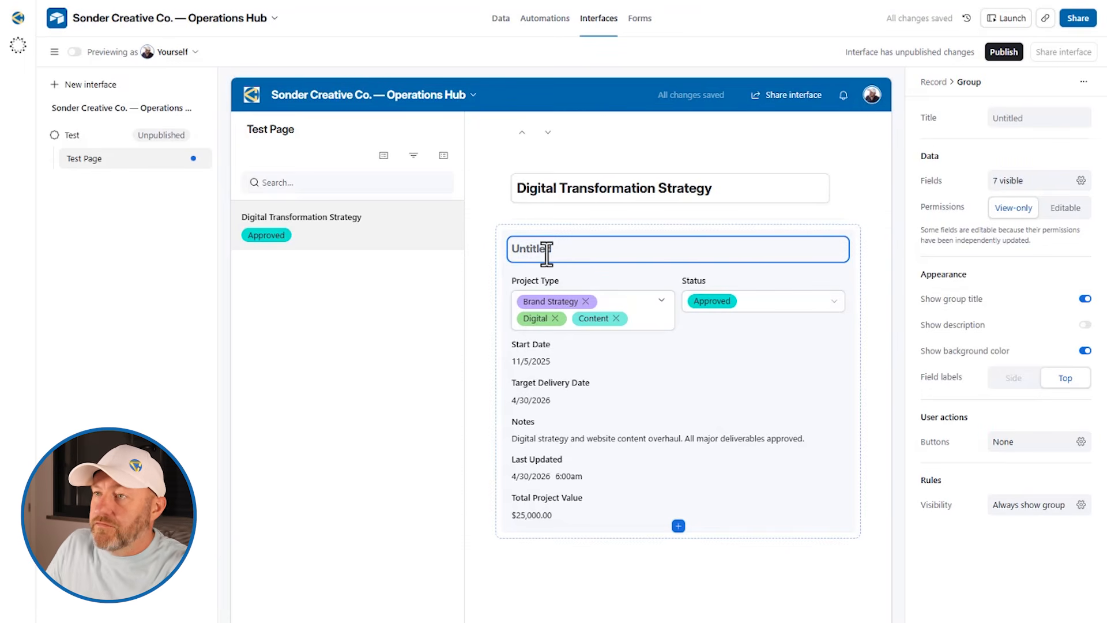
{"action": "type", "text": "Record"}
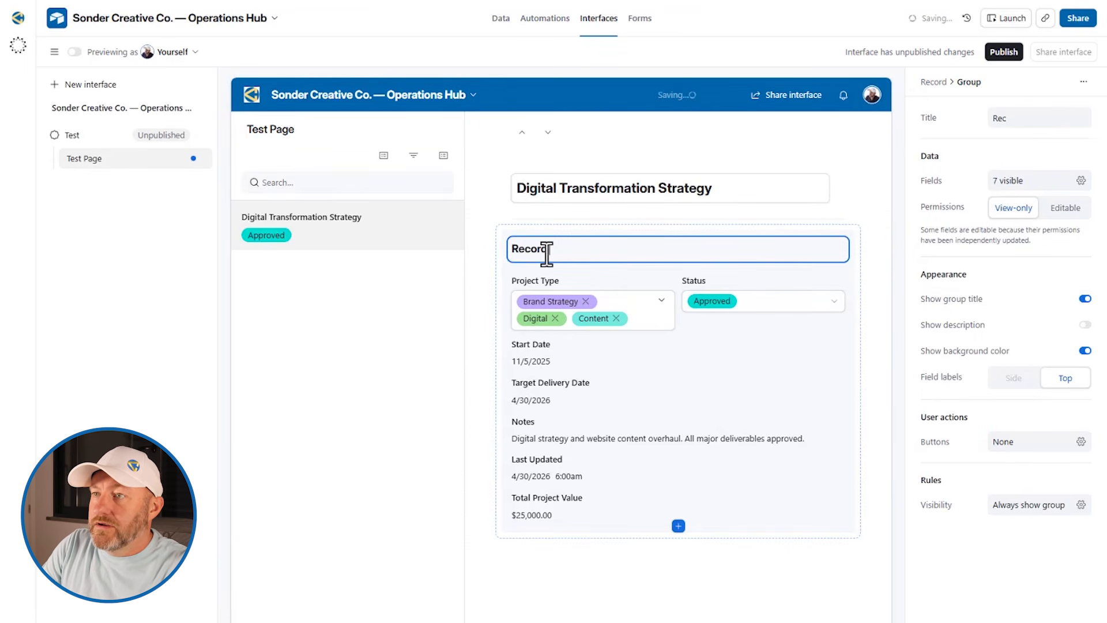
{"action": "type", "text": " Info"}
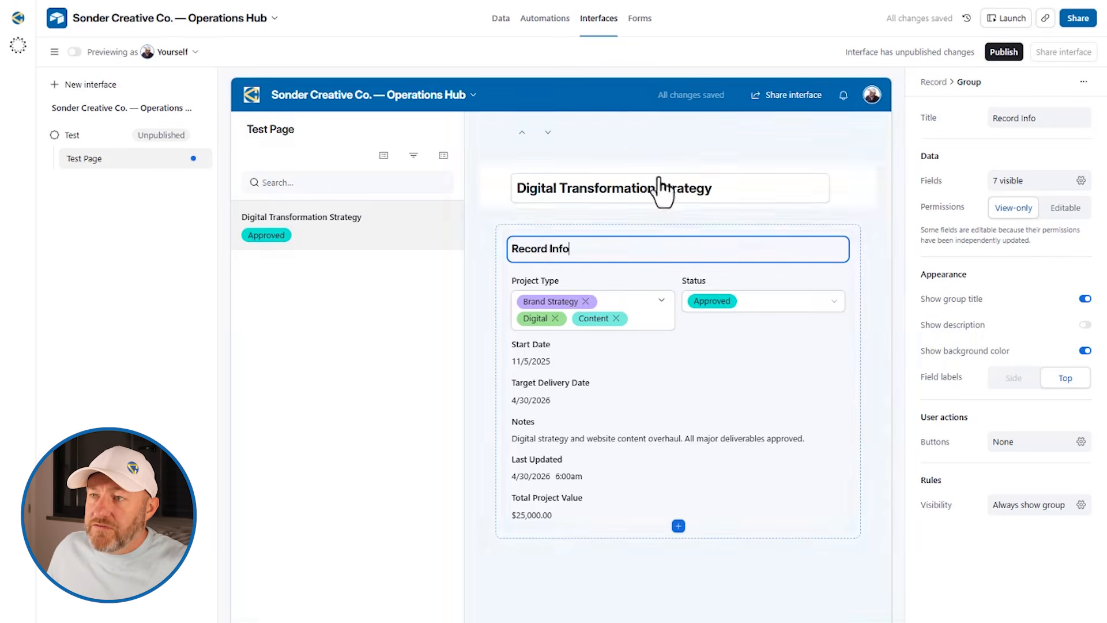
Publish the Test interface, keeping Test checked in the publish dialog
{"action": "left_click", "coordinate": [1004, 51]}
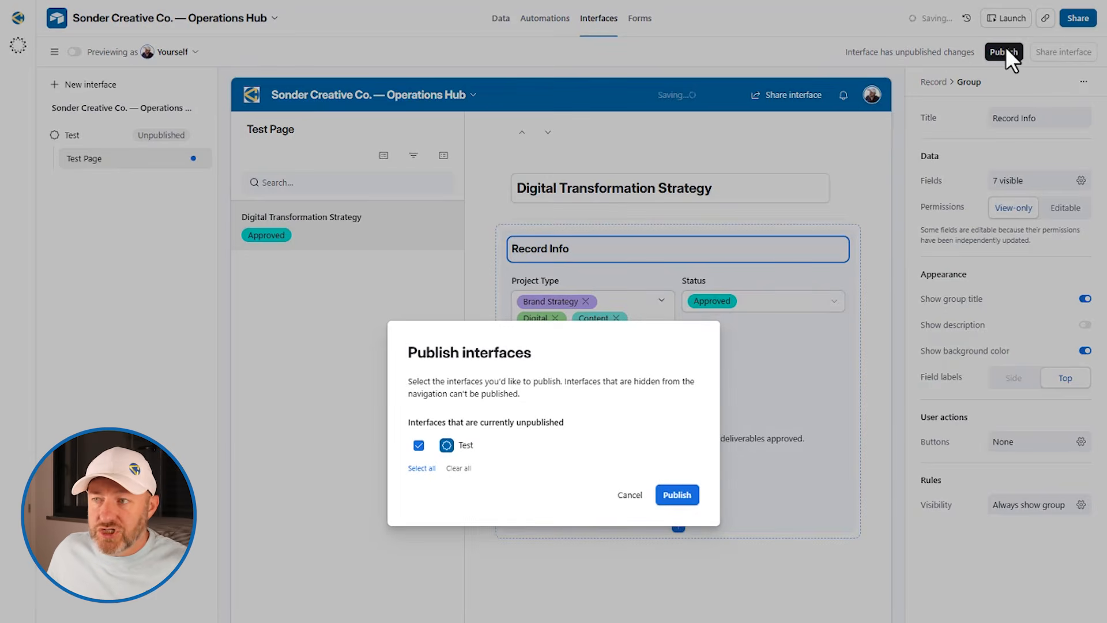
{"action": "left_click", "coordinate": [680, 495]}
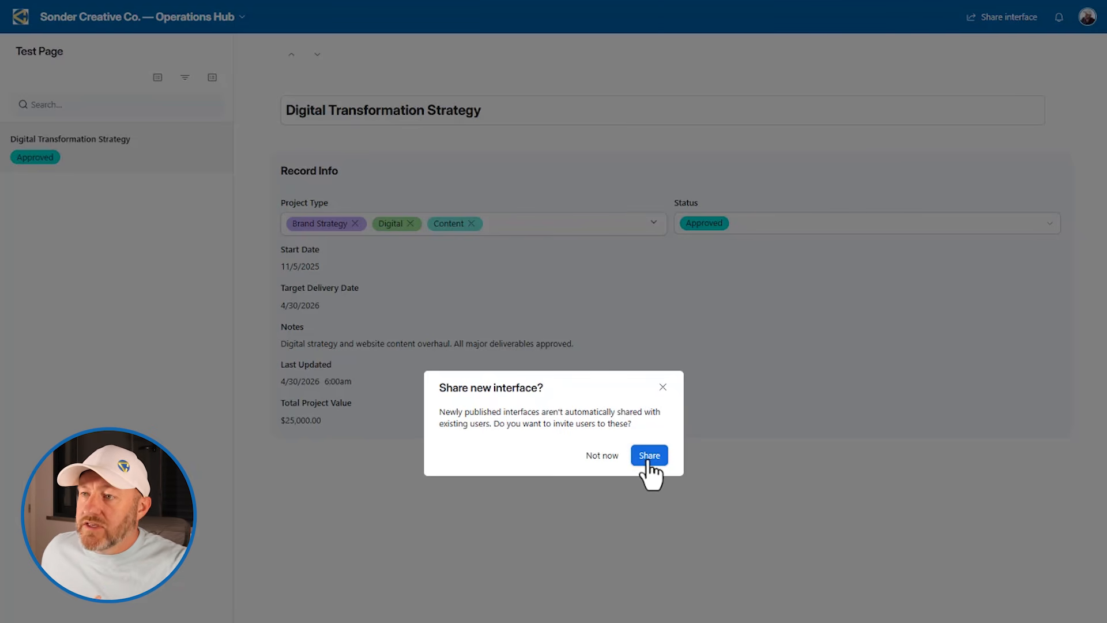
Review the Share 'Test' access panel, then close it to return to the Test Page
{"action": "left_click", "coordinate": [646, 459]}
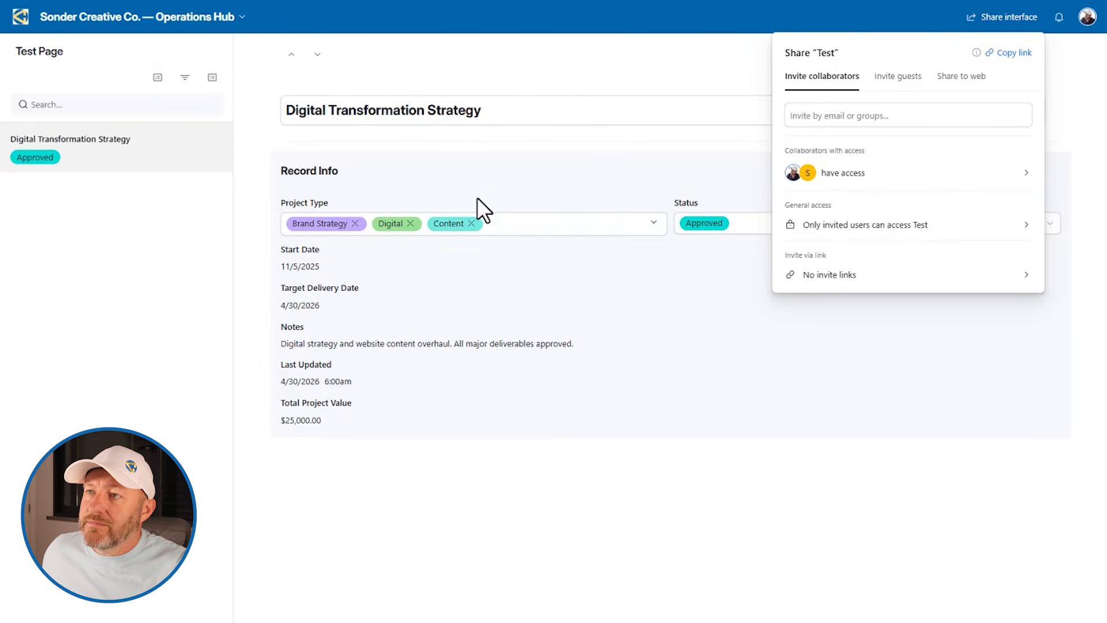
{"action": "left_click", "coordinate": [434, 166]}
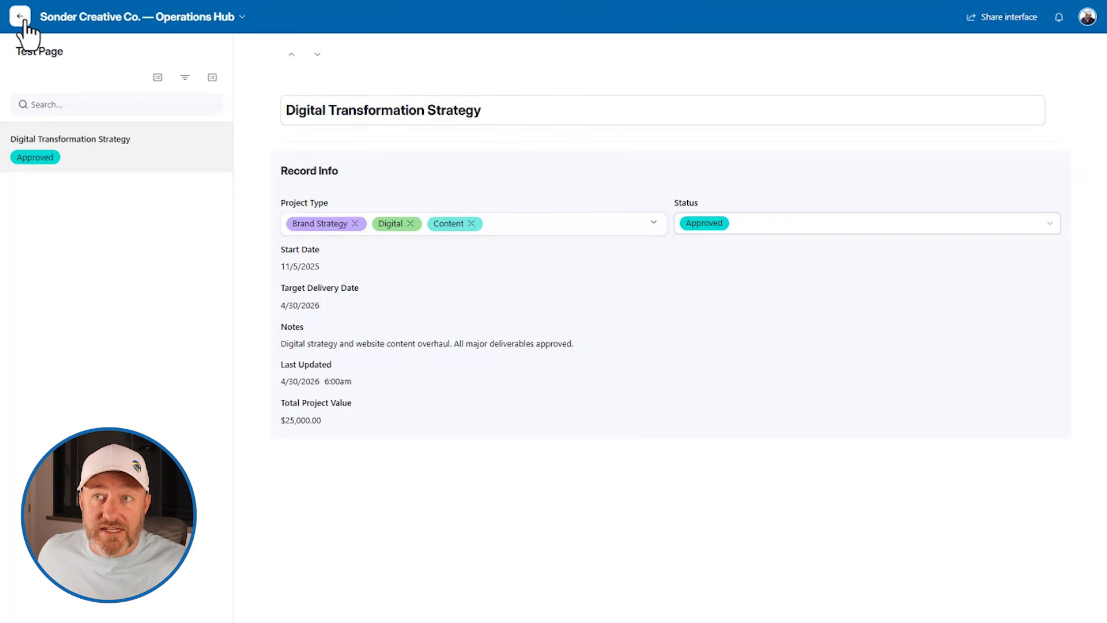
Leave the interface via View data and go to the Operations Hub base's Automations
{"action": "left_click", "coordinate": [176, 18]}
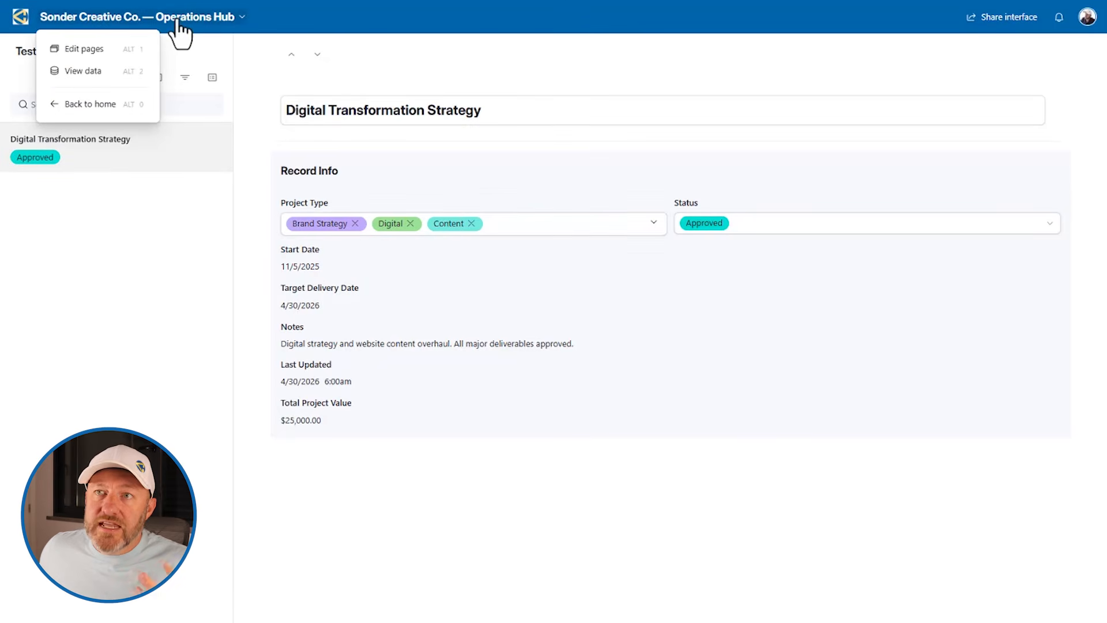
{"action": "left_click", "coordinate": [95, 71]}
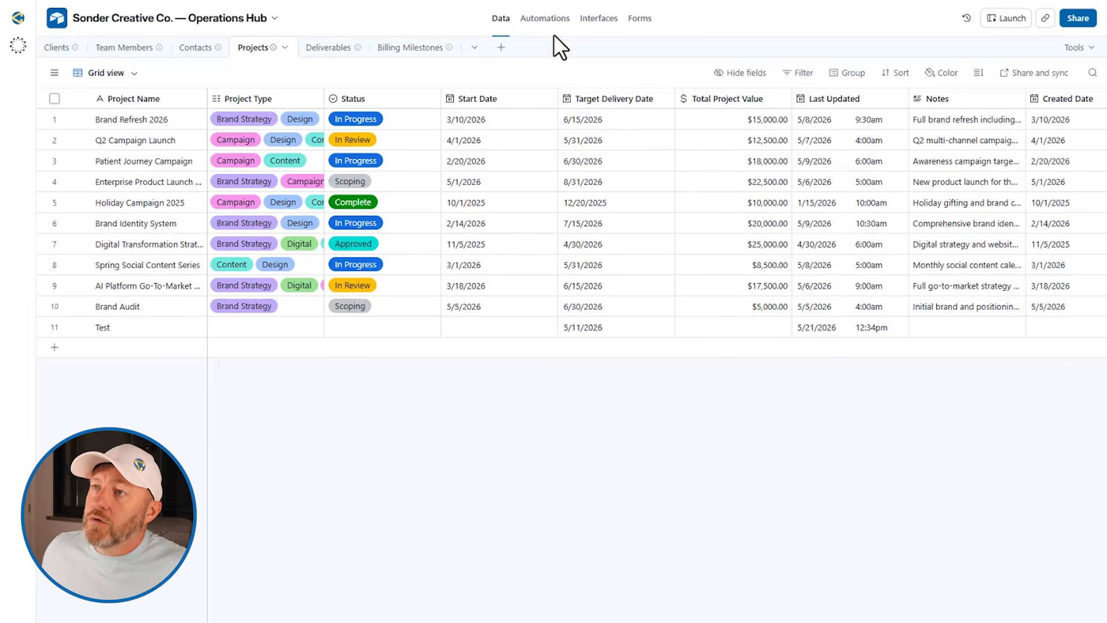
{"action": "left_click", "coordinate": [541, 22]}
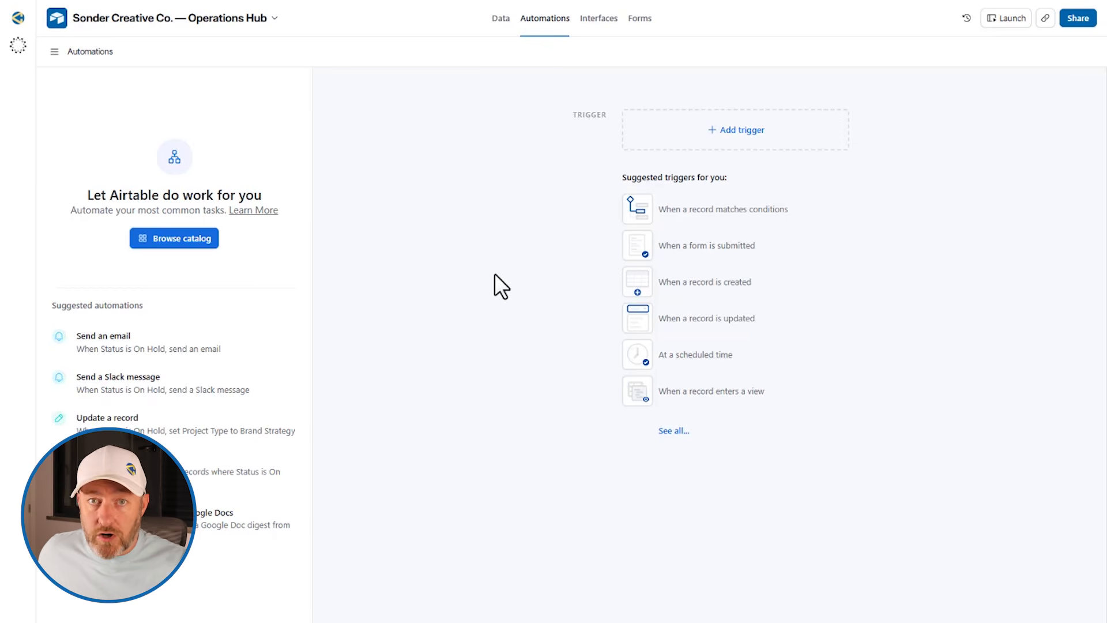
Add a 'When a record matches conditions' trigger on the Projects table
{"action": "left_click", "coordinate": [750, 132]}
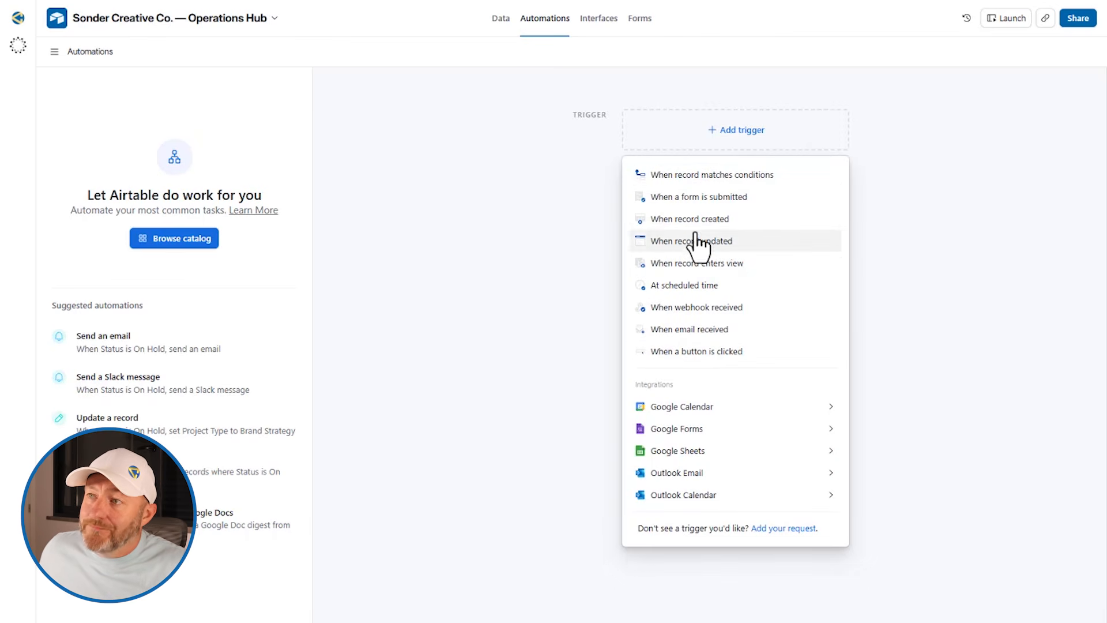
{"action": "left_click", "coordinate": [703, 178]}
{"action": "left_click", "coordinate": [923, 248]}
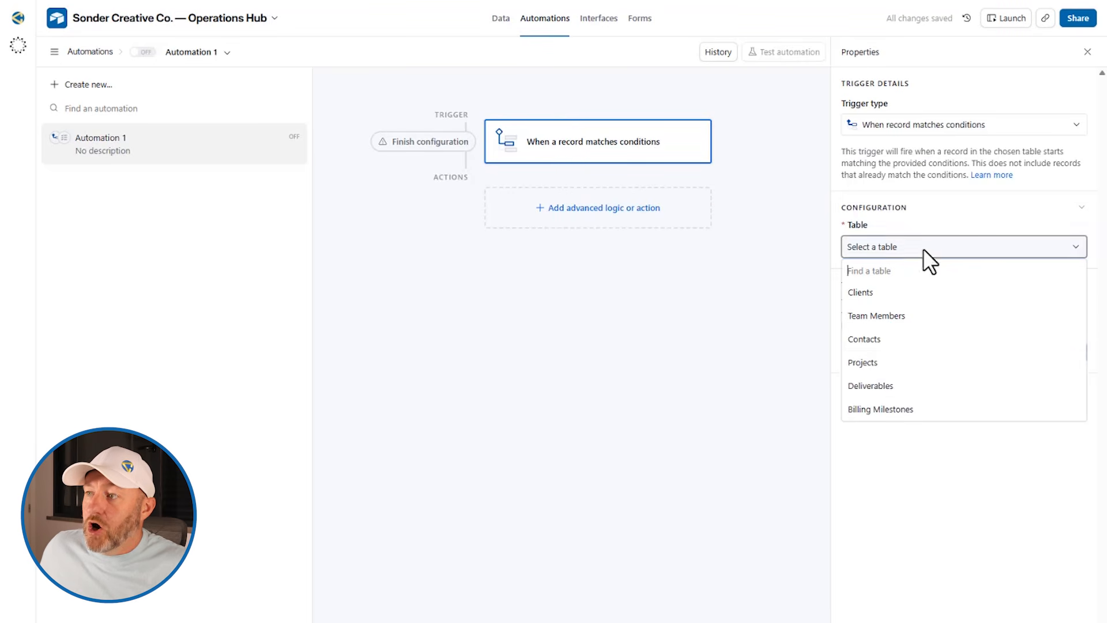
{"action": "left_click", "coordinate": [880, 360]}
Add a trigger condition requiring Status to be Complete
{"action": "left_click", "coordinate": [880, 298]}
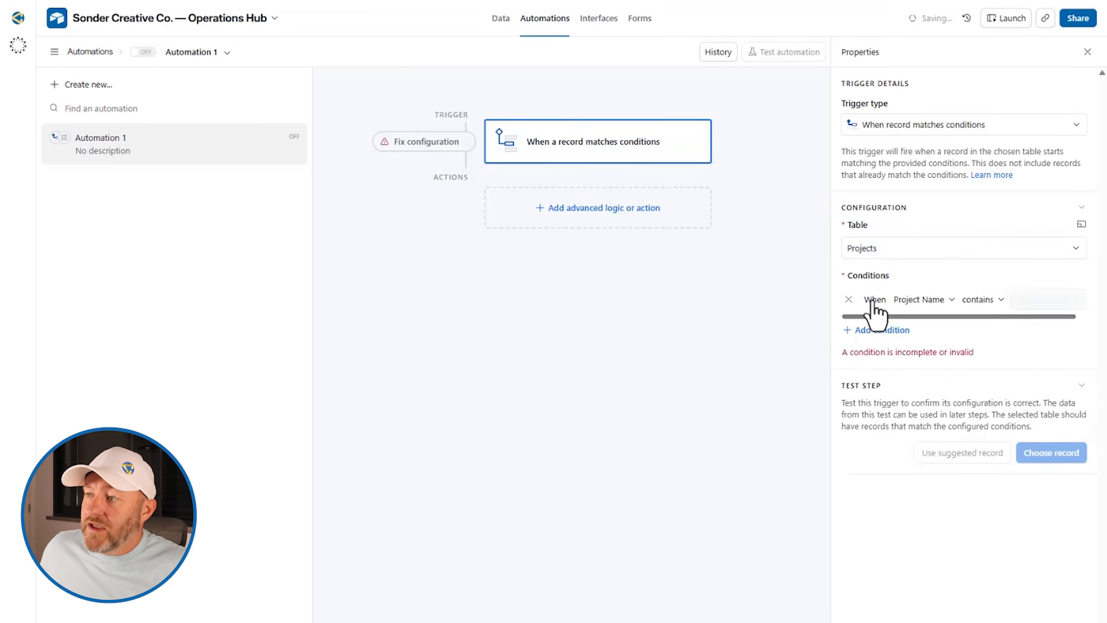
{"action": "left_click", "coordinate": [920, 299]}
{"action": "scroll", "coordinate": [941, 369], "scroll_direction": "down", "scroll_amount": 3}
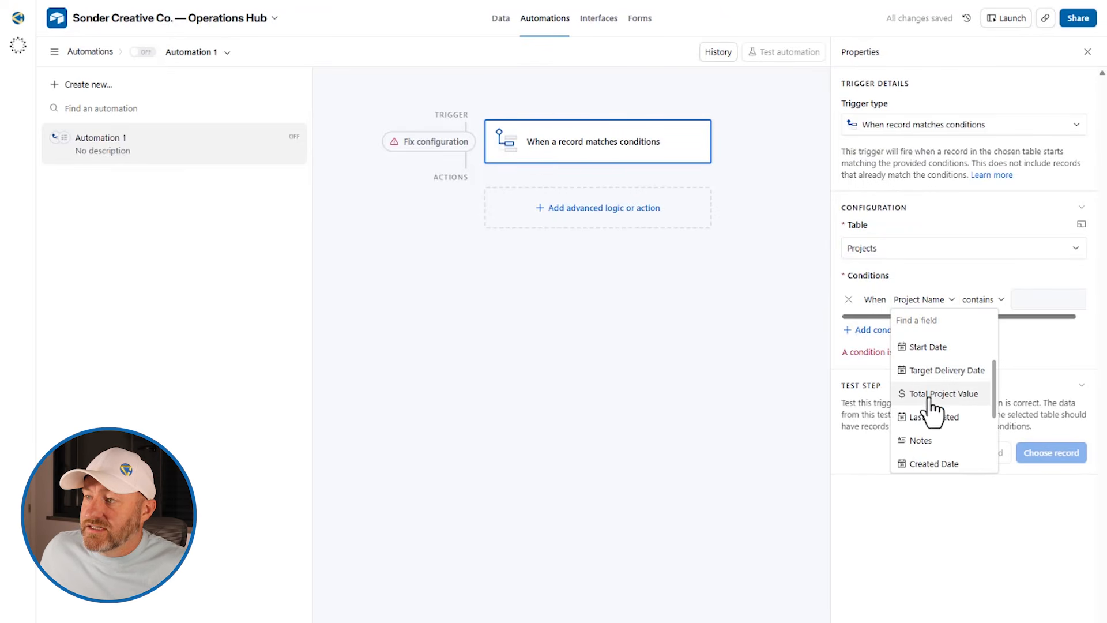
{"action": "type", "text": "sta"}
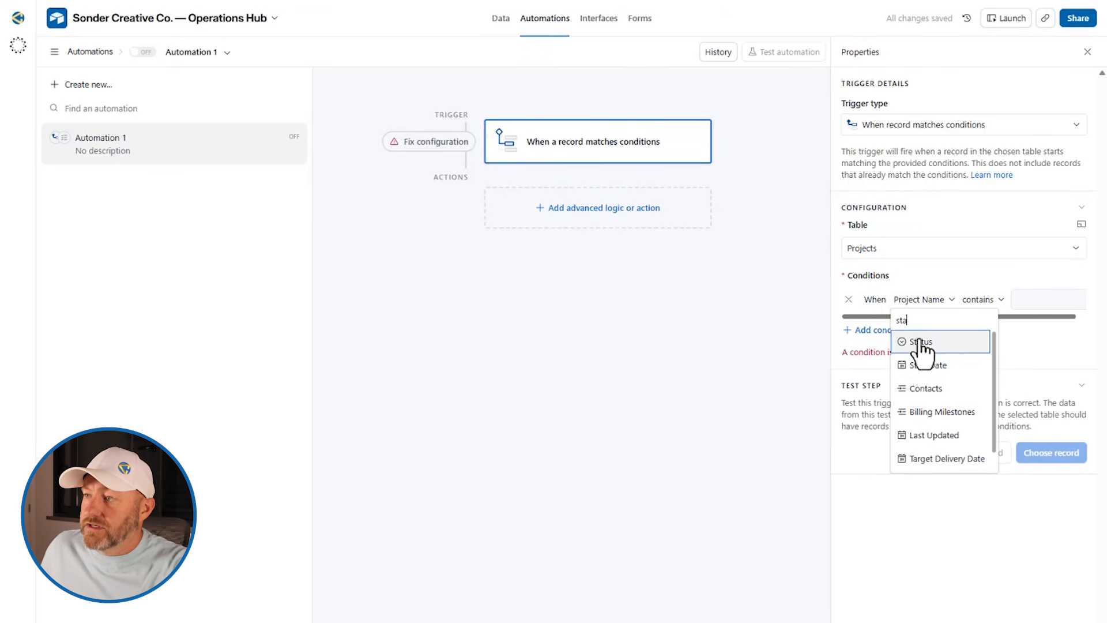
{"action": "left_click", "coordinate": [922, 342]}
{"action": "left_click", "coordinate": [984, 301]}
{"action": "left_click", "coordinate": [997, 449]}
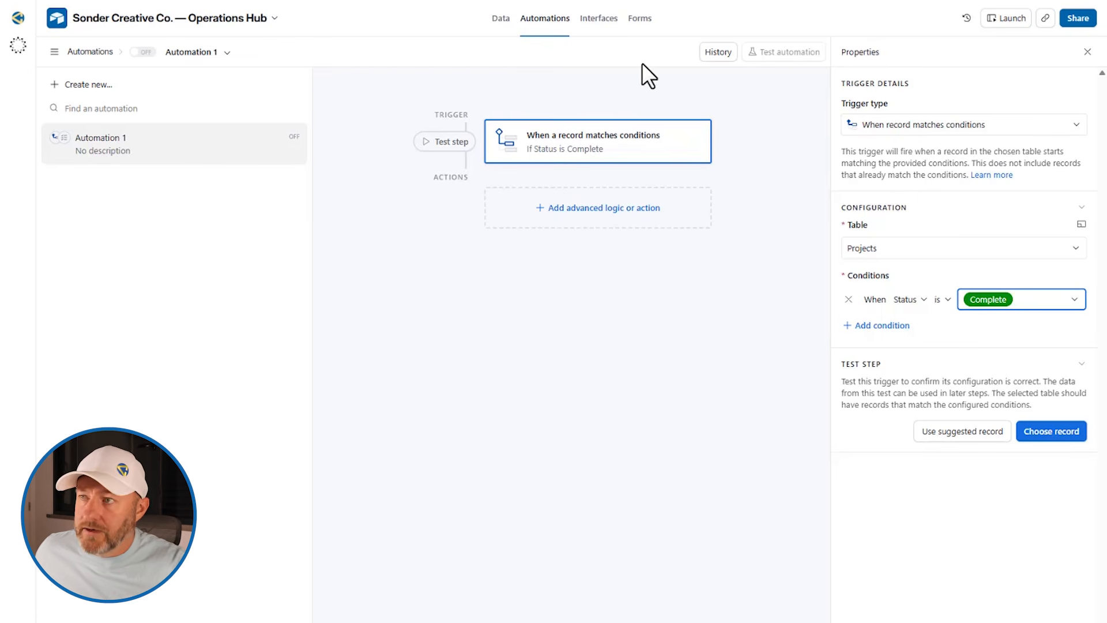
Add a Slack 'Send a message' action after the trigger, with the caret in the Message box
{"action": "left_click", "coordinate": [604, 215]}
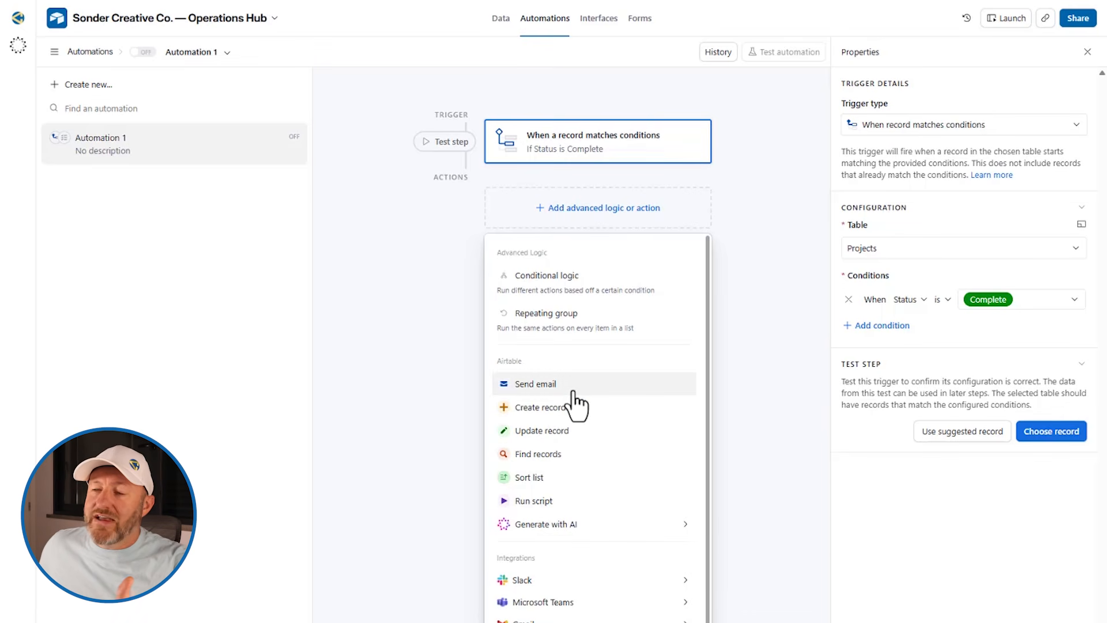
{"action": "scroll", "coordinate": [576, 392], "scroll_direction": "down", "scroll_amount": 2}
{"action": "scroll", "coordinate": [574, 485], "scroll_direction": "down", "scroll_amount": 1}
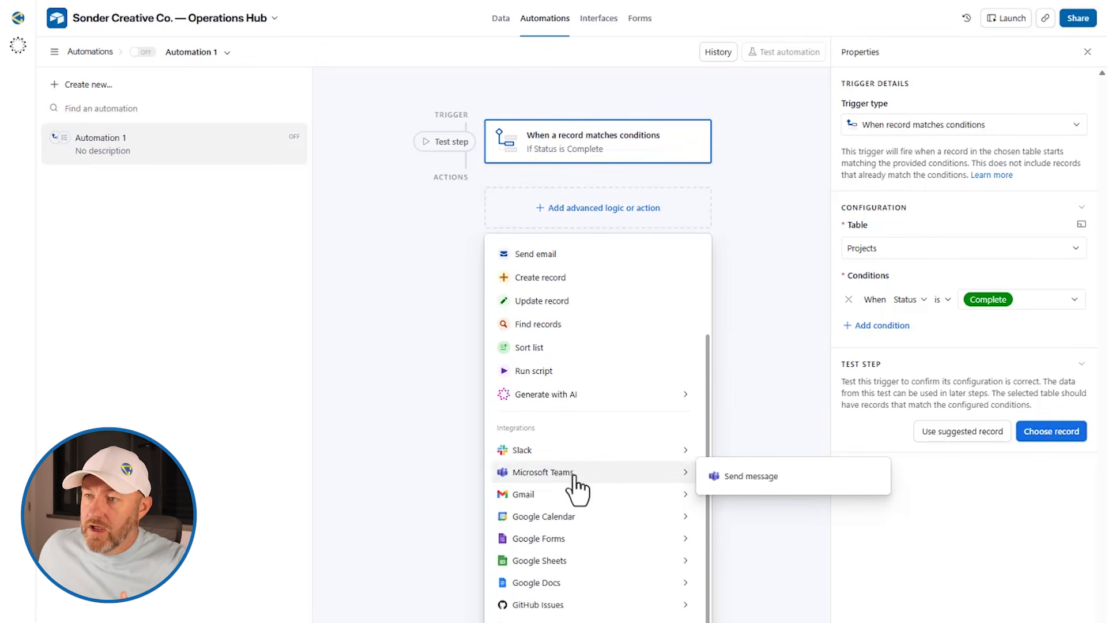
{"action": "mouse_move", "coordinate": [571, 457]}
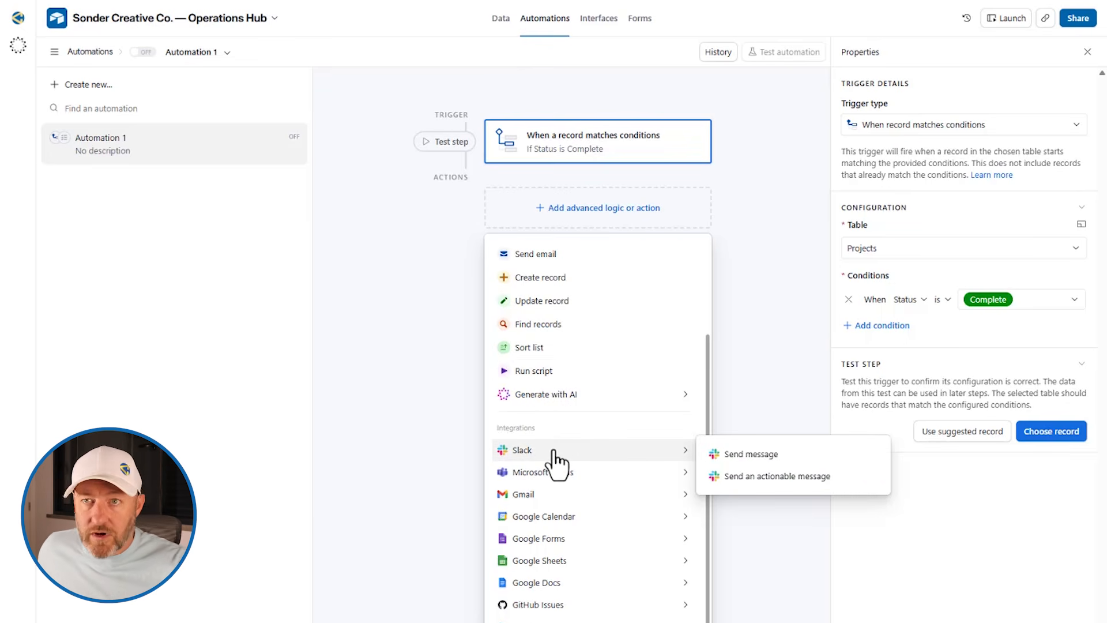
{"action": "left_click", "coordinate": [763, 459]}
{"action": "left_click", "coordinate": [893, 345]}
{"action": "left_click", "coordinate": [893, 345]}
{"action": "left_click", "coordinate": [930, 433]}
{"action": "left_click", "coordinate": [930, 433]}
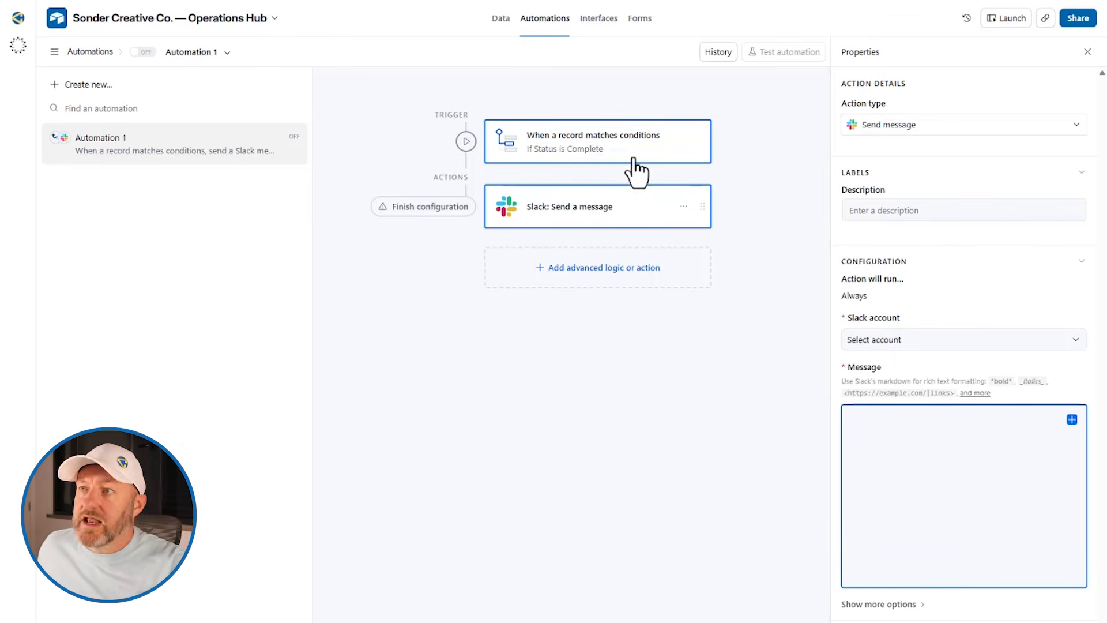
Compose the Slack message as the Project Name field followed by 'is now complete'
{"action": "left_click", "coordinate": [1072, 419]}
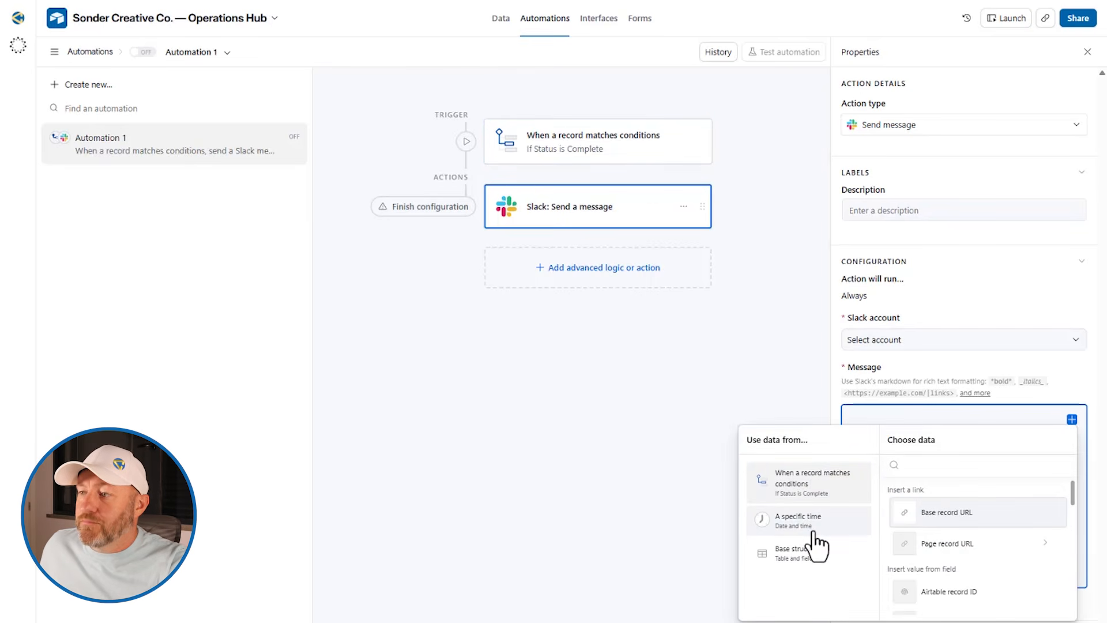
{"action": "type", "text": "name"}
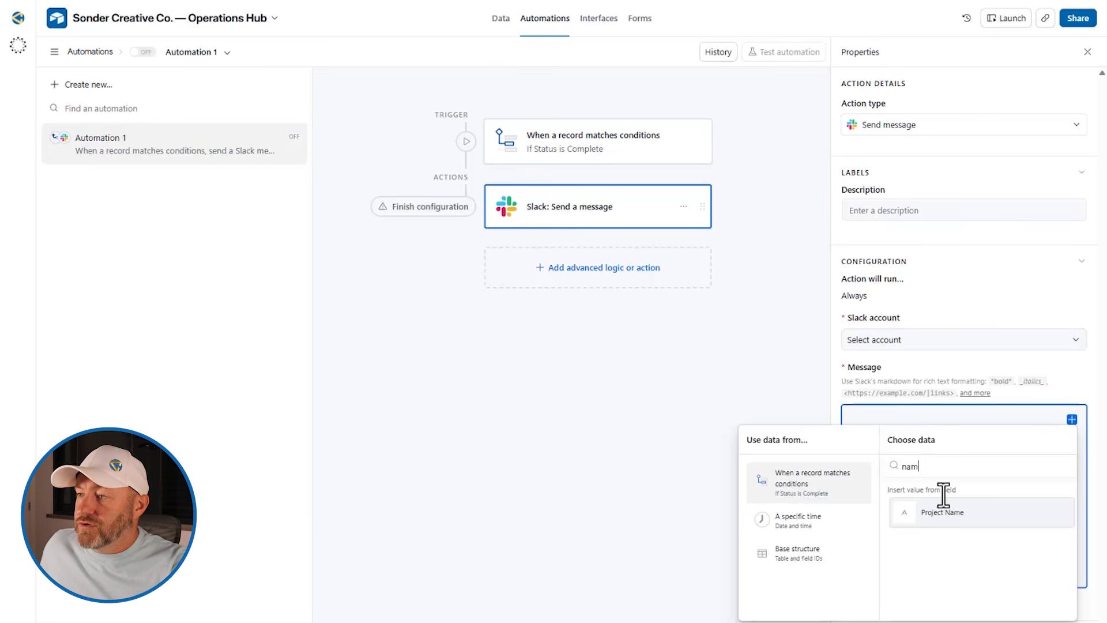
{"action": "left_click", "coordinate": [942, 514]}
{"action": "type", "text": "is now complete"}
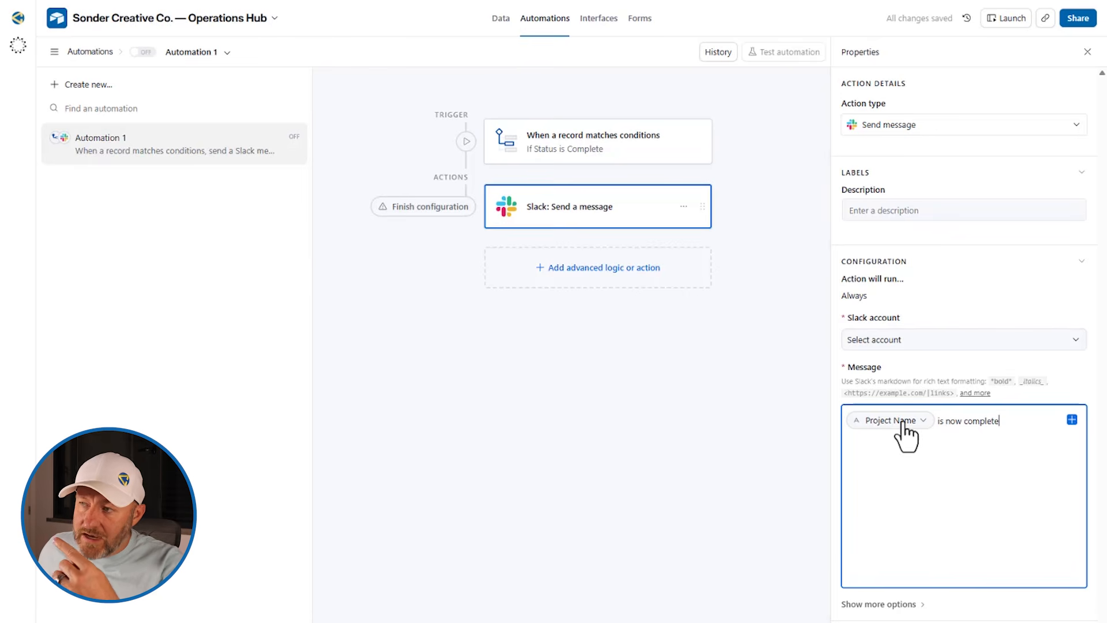
{"action": "mouse_move", "coordinate": [903, 427]}
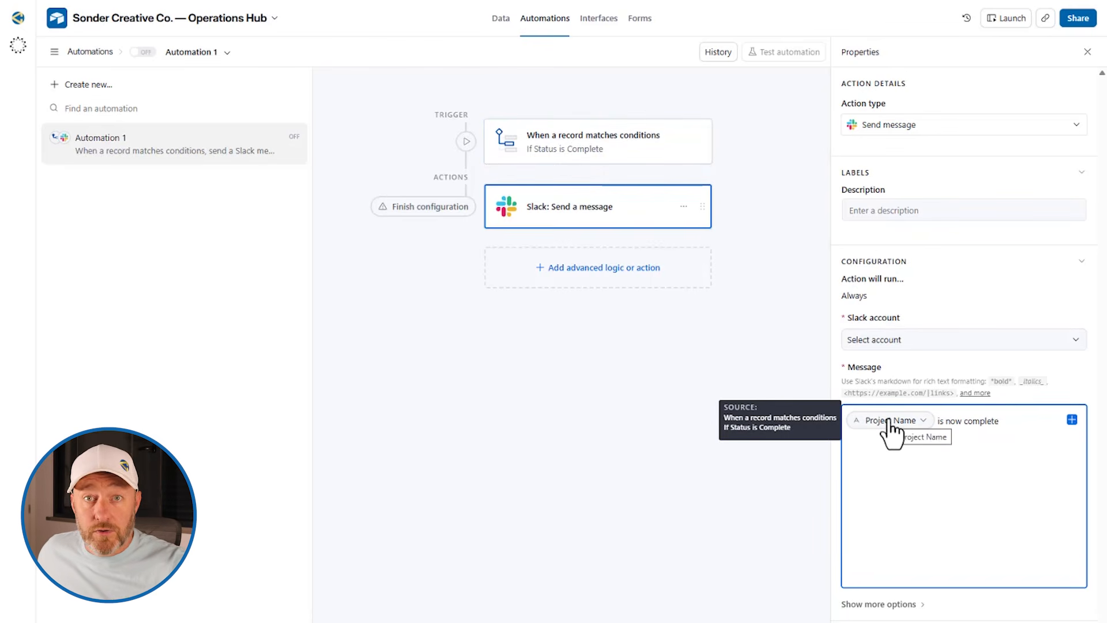
{"action": "left_click_drag", "start_coordinate": [937, 422], "coordinate": [1013, 421]}
{"action": "left_click", "coordinate": [1013, 421]}
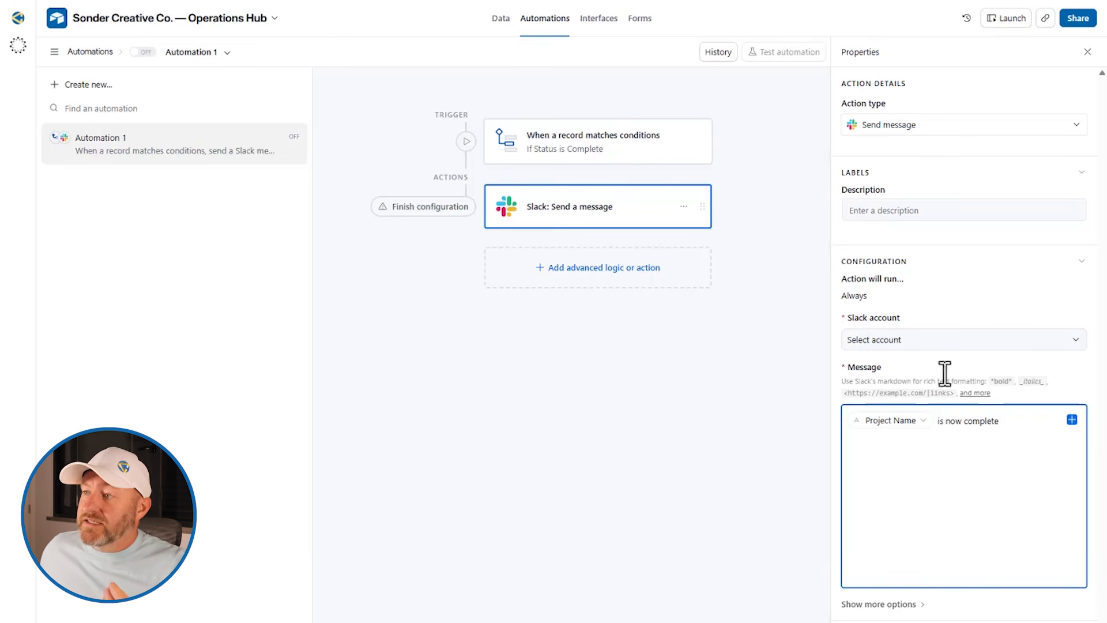